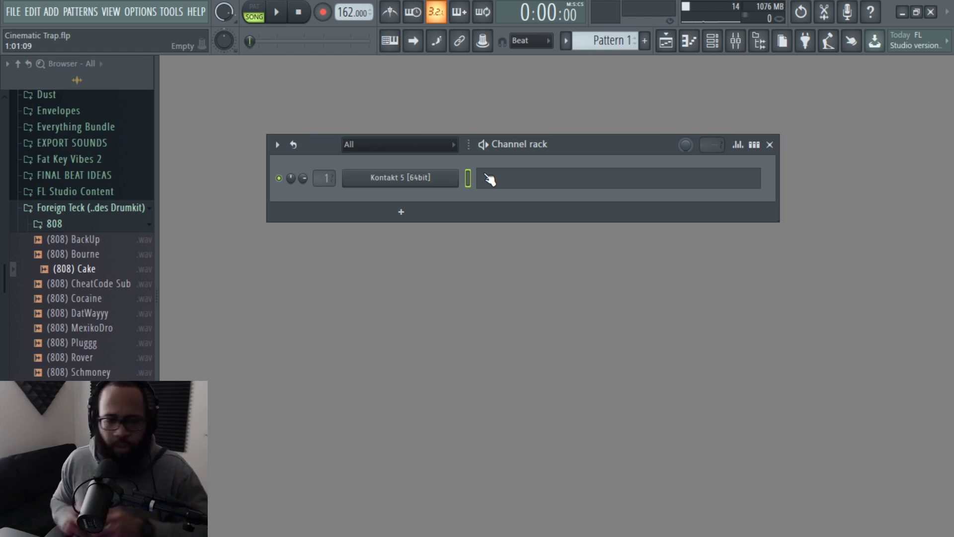
- Check the Kontakt strings instrument, set pattern mode with step editing on, and open its piano roll
click(422, 177)
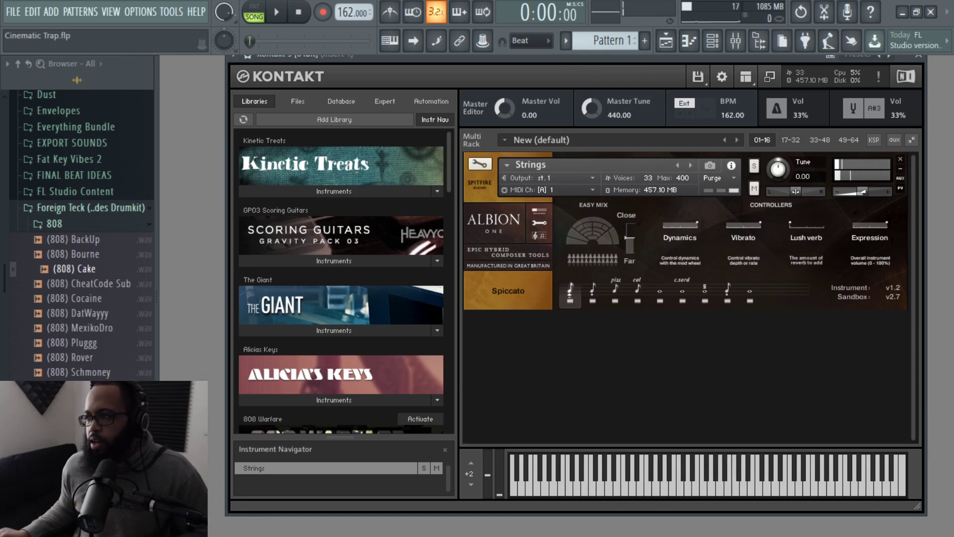
click(921, 59)
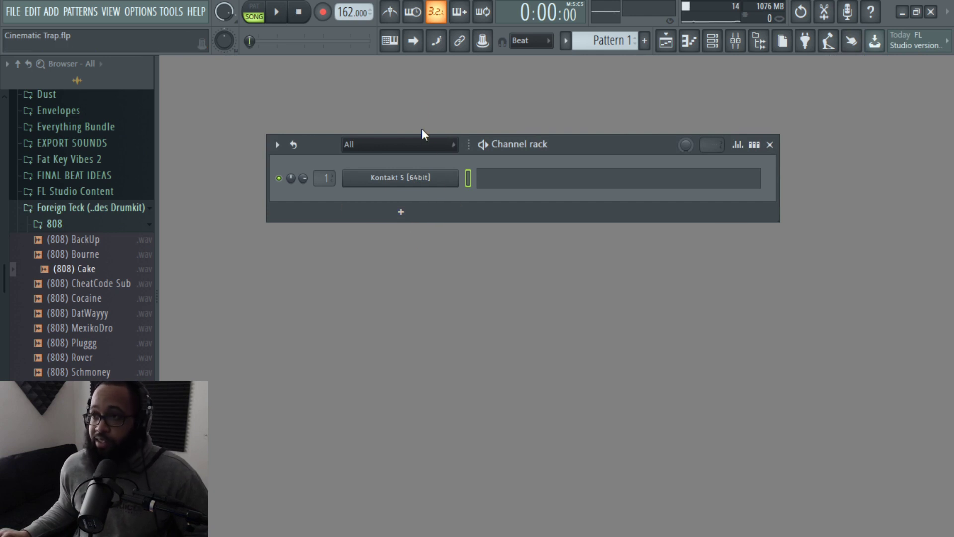
click(438, 42)
click(537, 40)
click(532, 57)
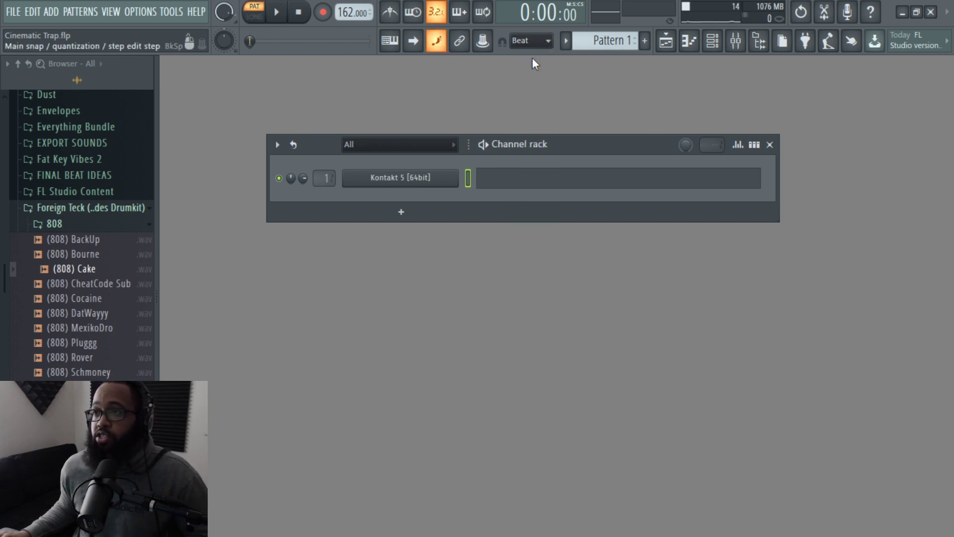
click(501, 180)
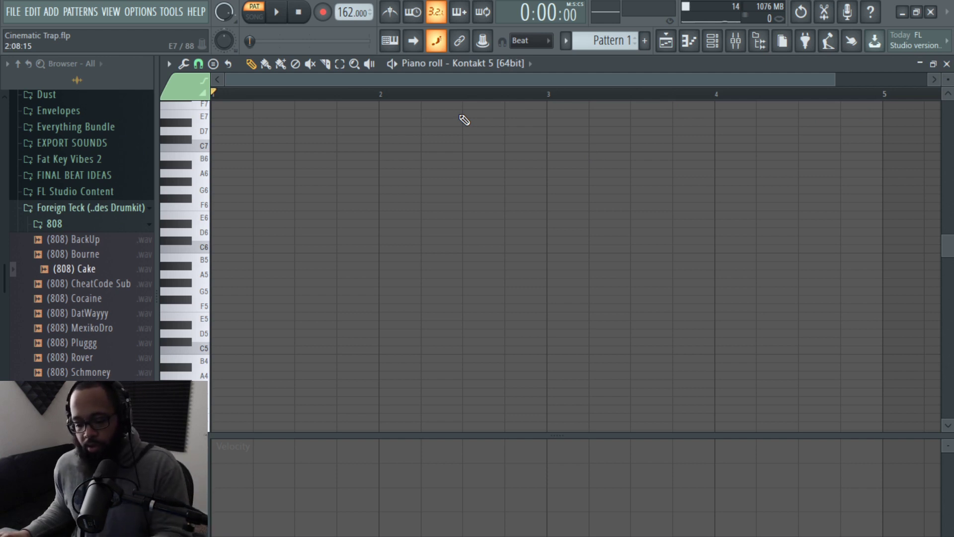
- Record the eight-bar strings performance and play it back across bars 1–9
key(space)
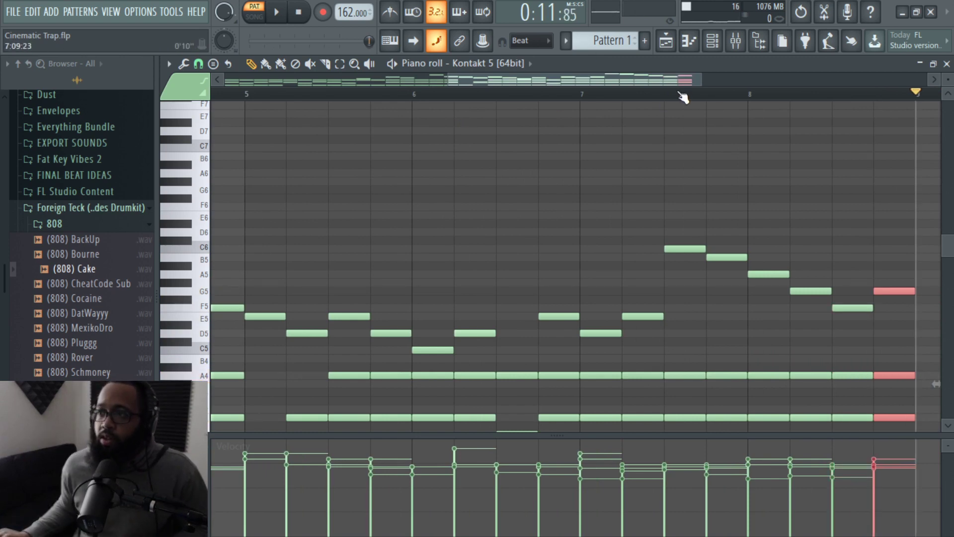
drag(699, 82, 781, 100)
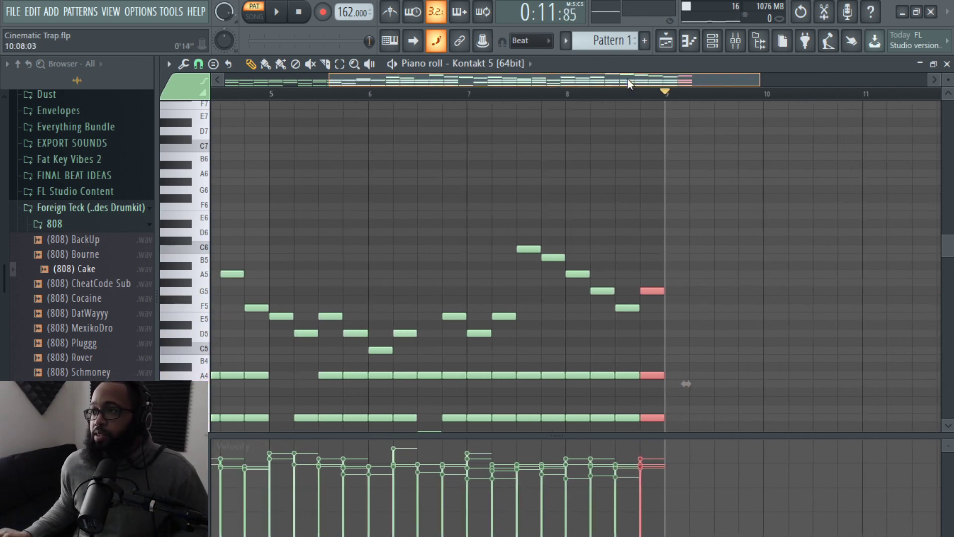
click(300, 15)
key(space)
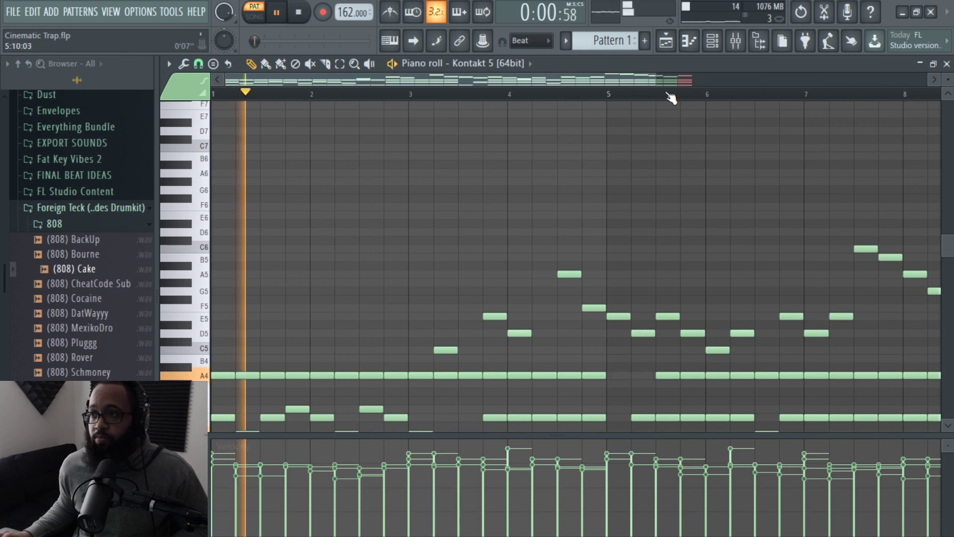
drag(692, 81, 834, 90)
scroll(815, 179, down, 3)
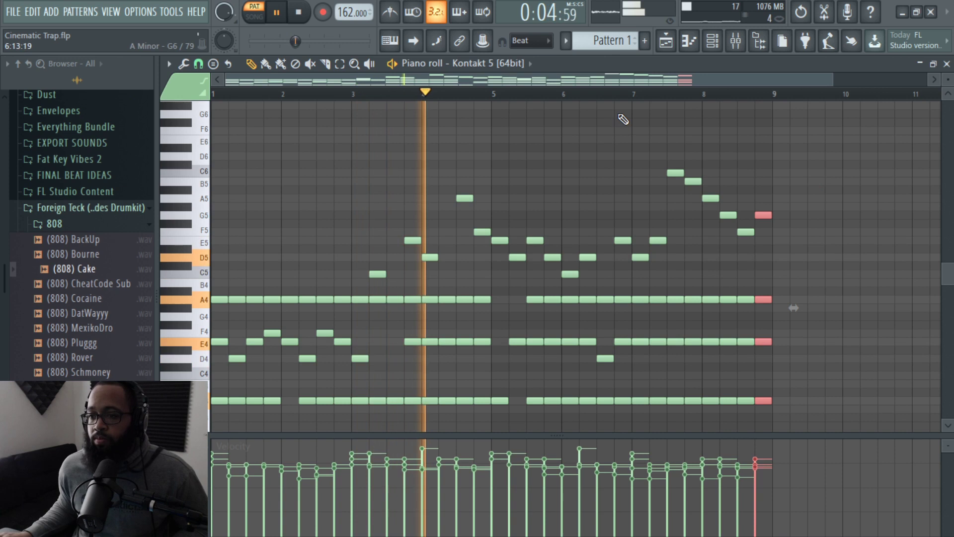
scroll(601, 139, down, 3)
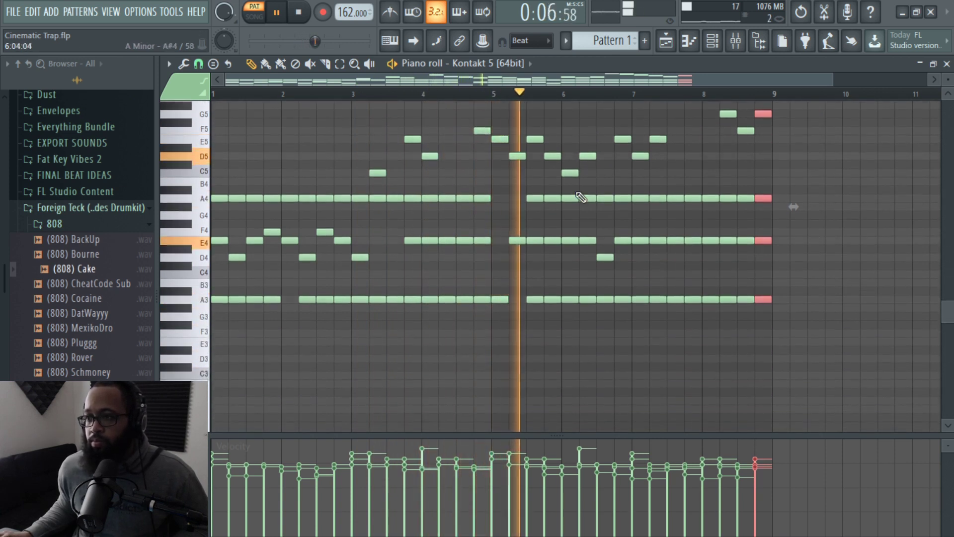
- Draw an A3 note to fill the gap in the sustained A3 line, then stop playback
click(516, 298)
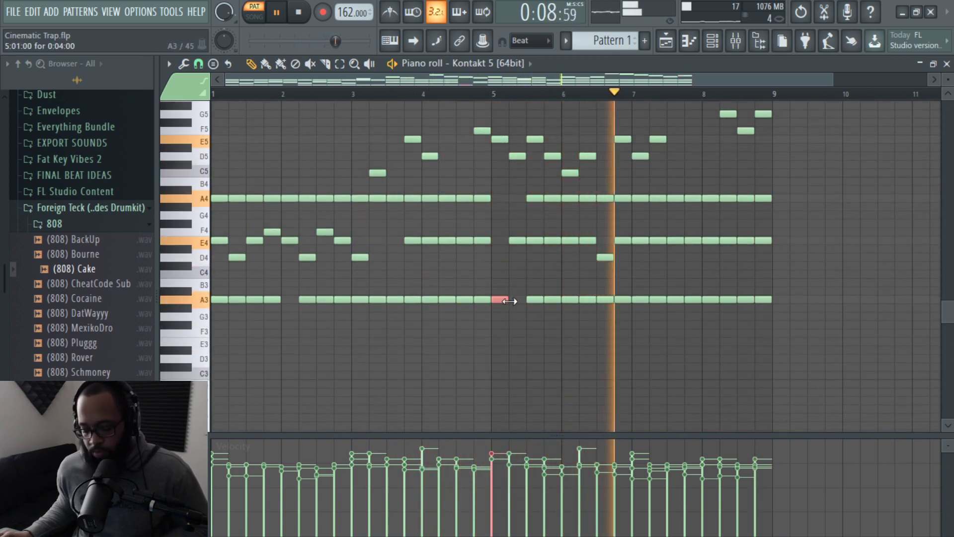
scroll(506, 320, up, 2)
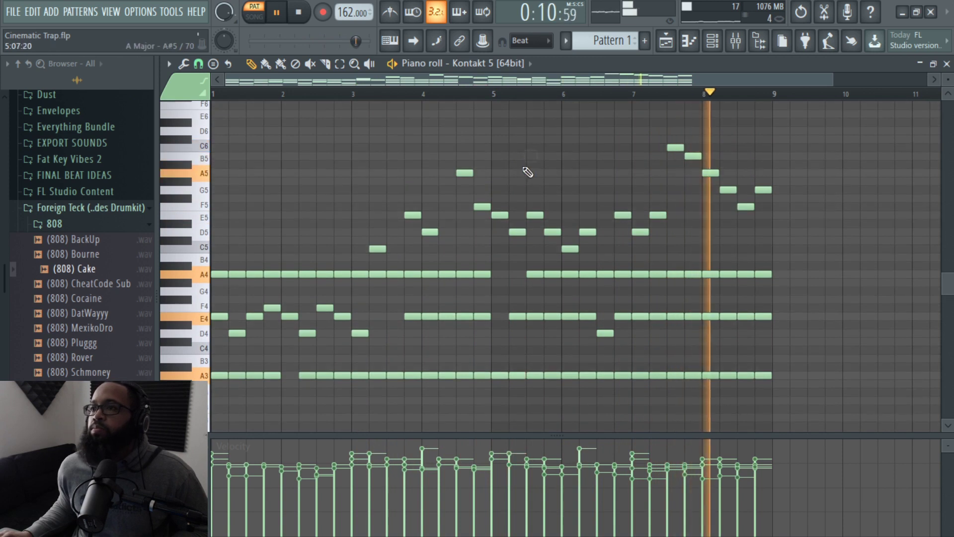
key(space)
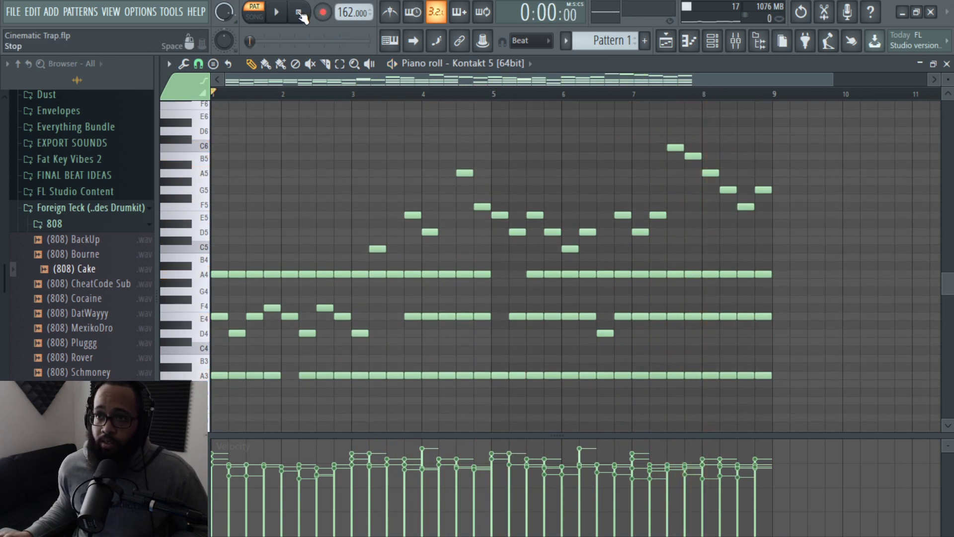
scroll(720, 268, down, 3)
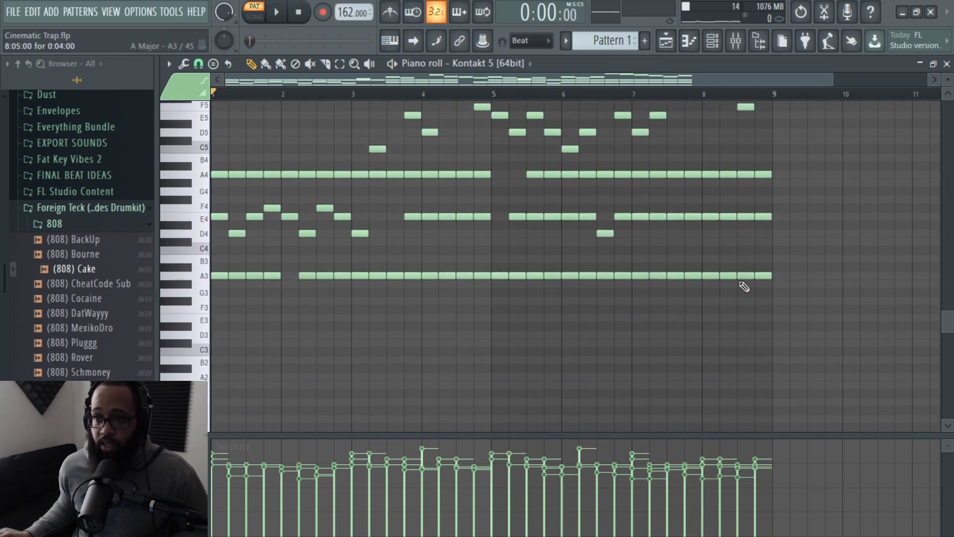
scroll(746, 283, up, 4)
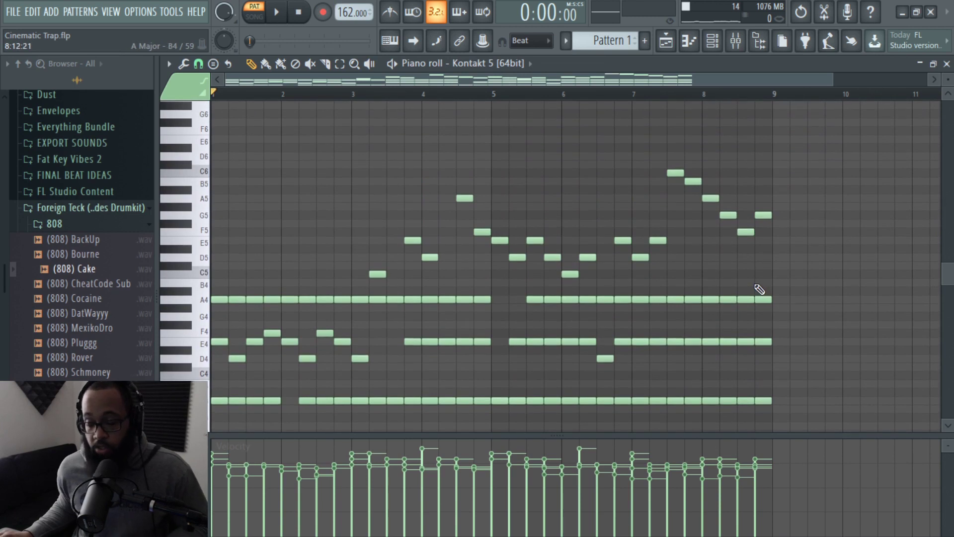
- Scale all strings notes down to 50% length, deselect them, and play the shortened part
key(ctrl+a)
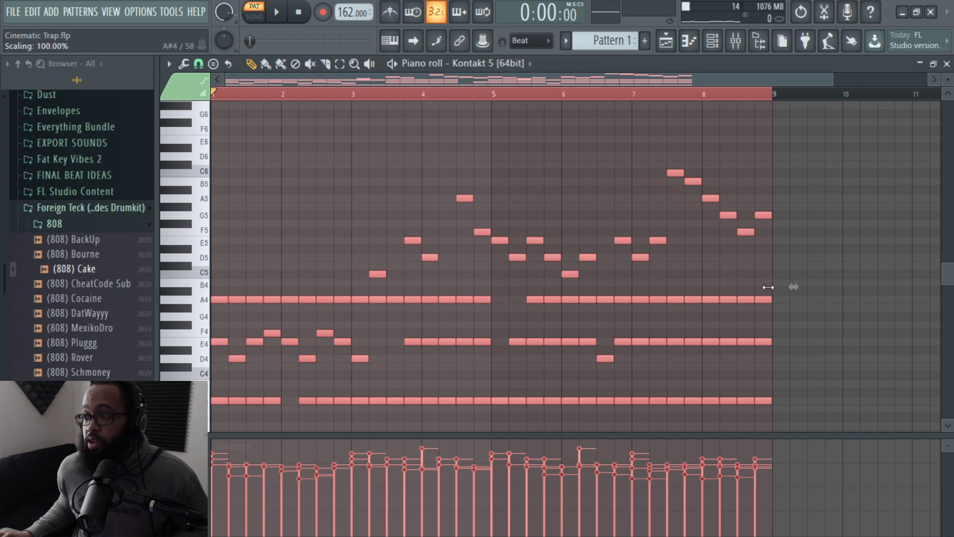
drag(736, 287, 707, 287)
drag(639, 287, 515, 287)
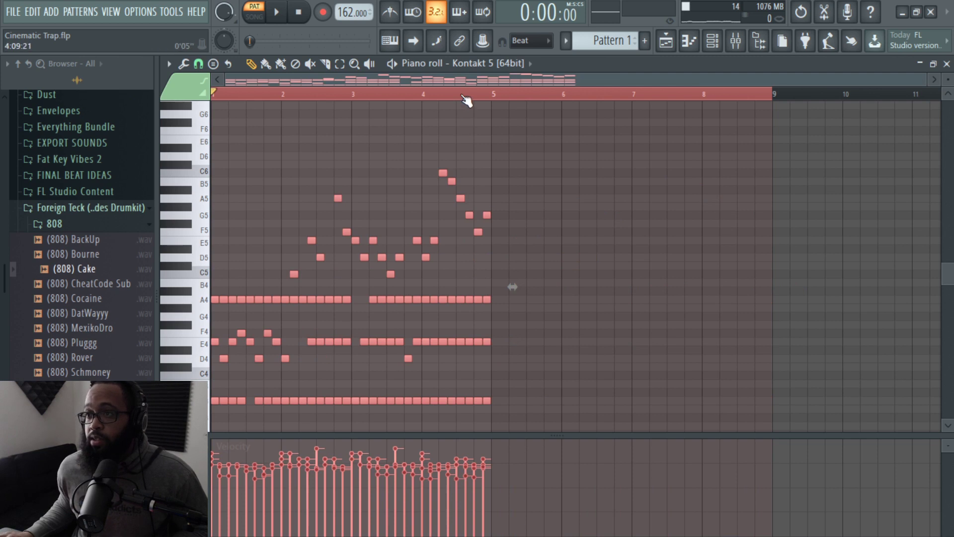
click(466, 100)
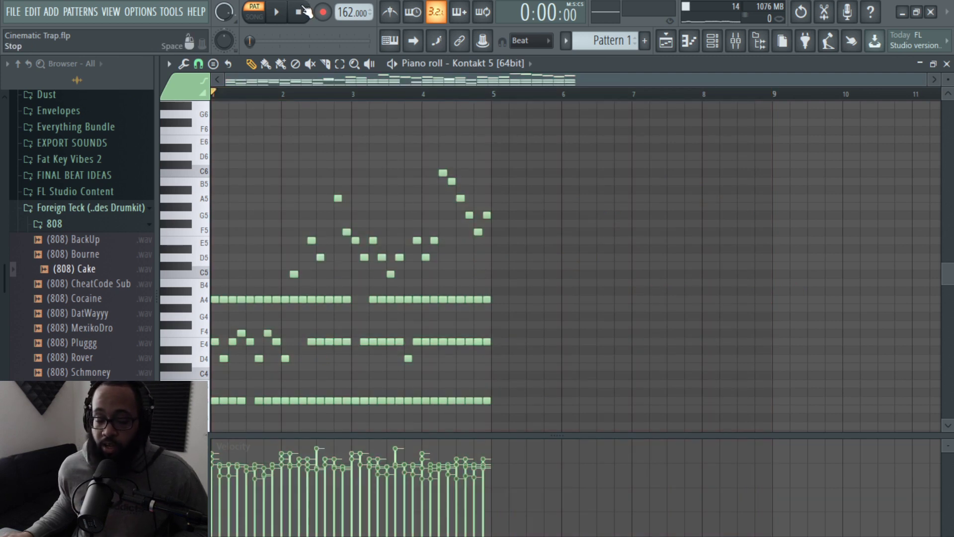
key(space)
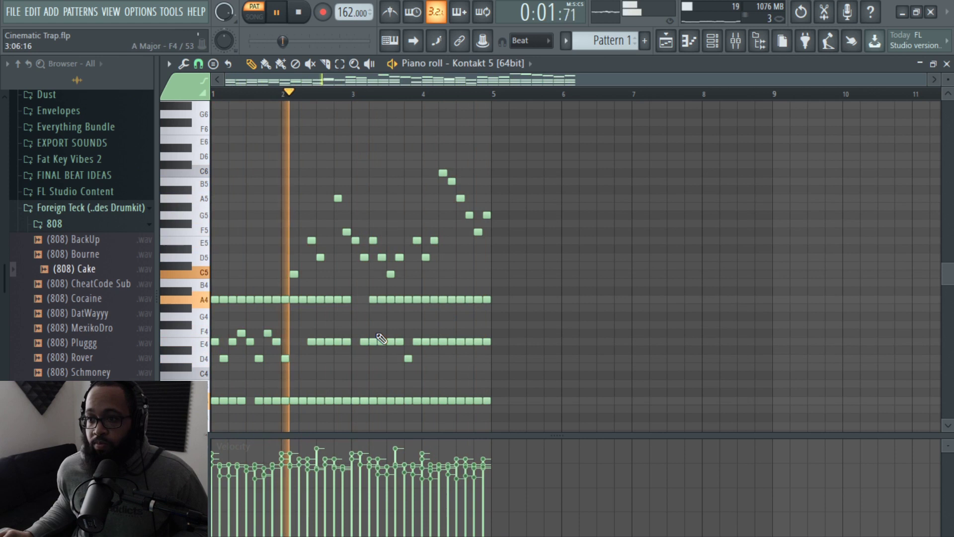
- Stop playback and select the E4 notes around bar 3 and A4 notes near bar 3.5
key(space)
drag(369, 336, 404, 346)
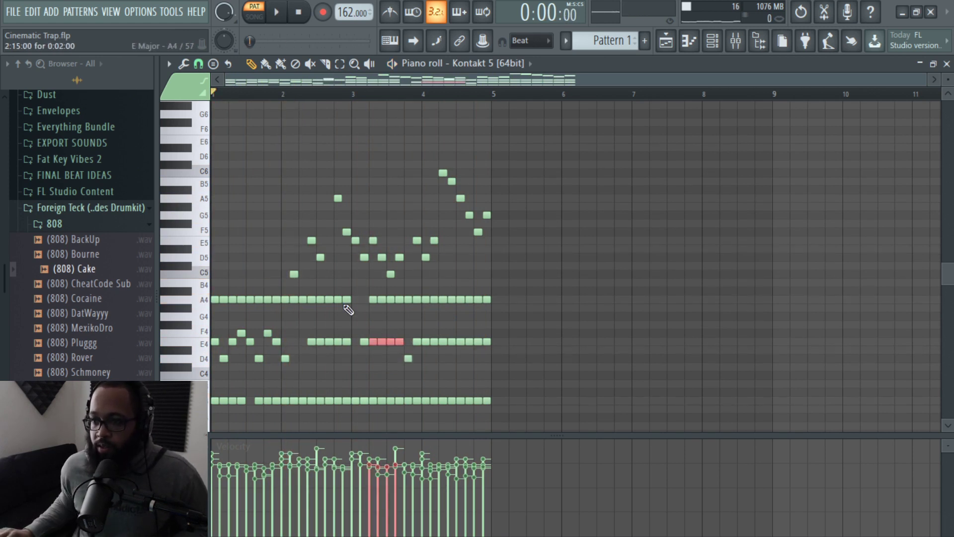
drag(381, 297, 413, 296)
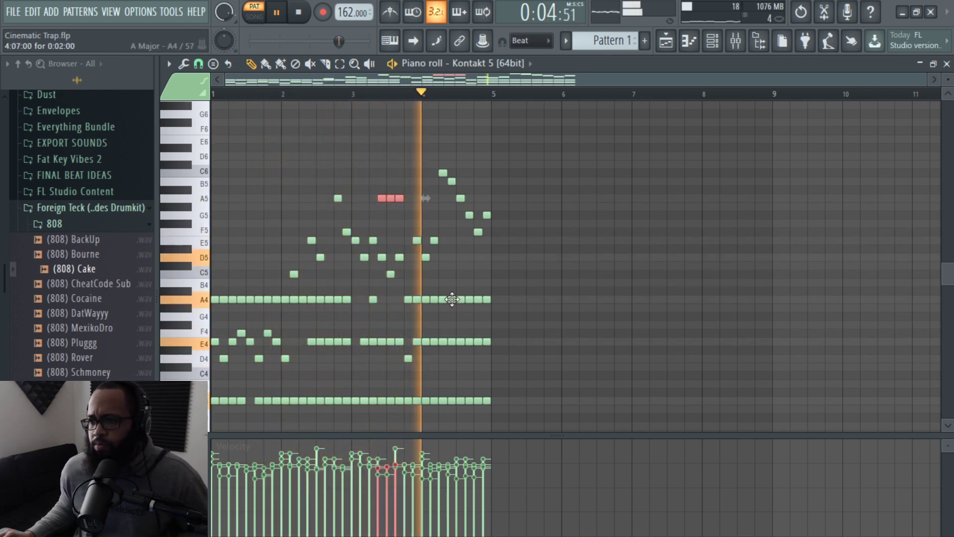
- Duplicate the descending C6–G5 run an octave lower
click(442, 173)
drag(442, 175, 472, 217)
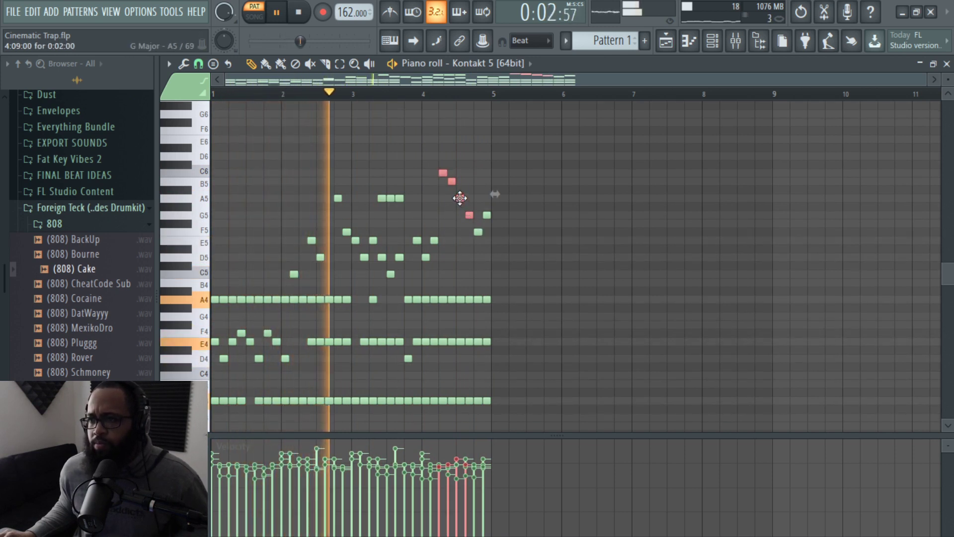
key(ctrl+c)
key(ctrl+v)
key(ctrl+Down)
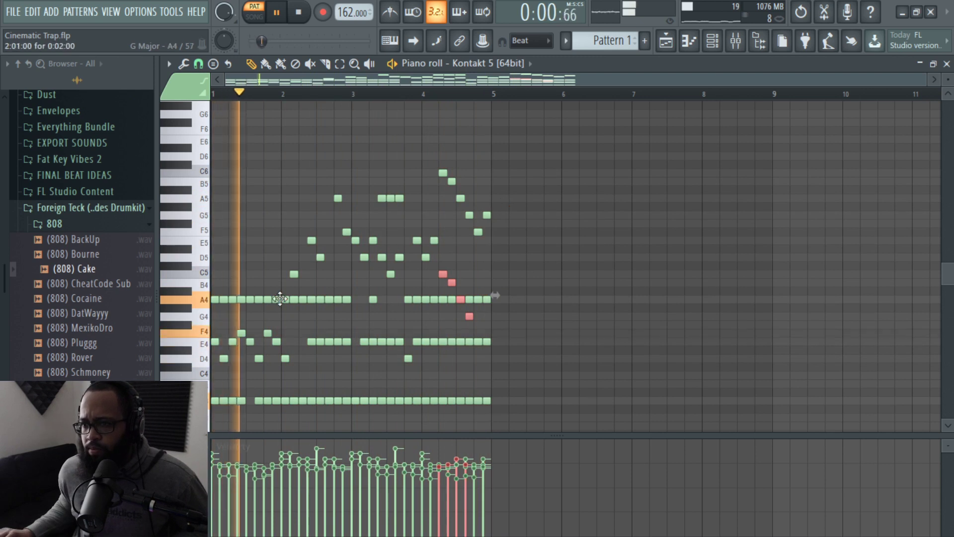
- Raise the E4 and D4 notes near bar 1.5 by an octave, then stop playback
drag(245, 336, 267, 366)
key(ctrl+Up)
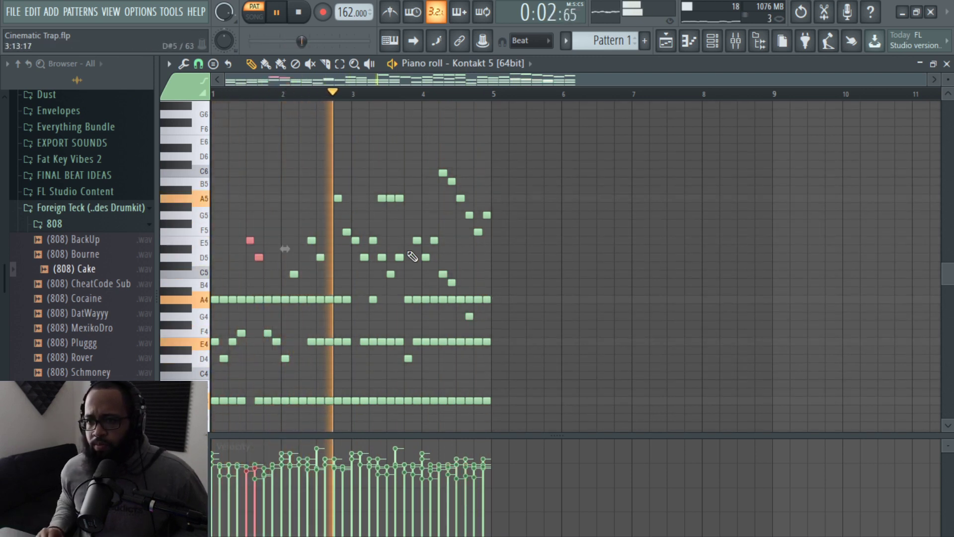
key(space)
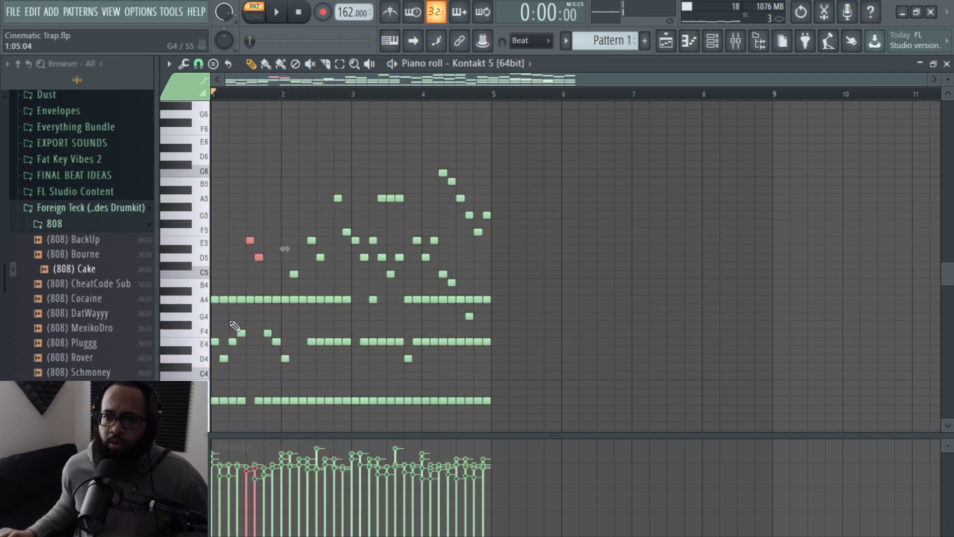
- Transpose the strings melody up by semitones and play back the result
drag(229, 313, 256, 355)
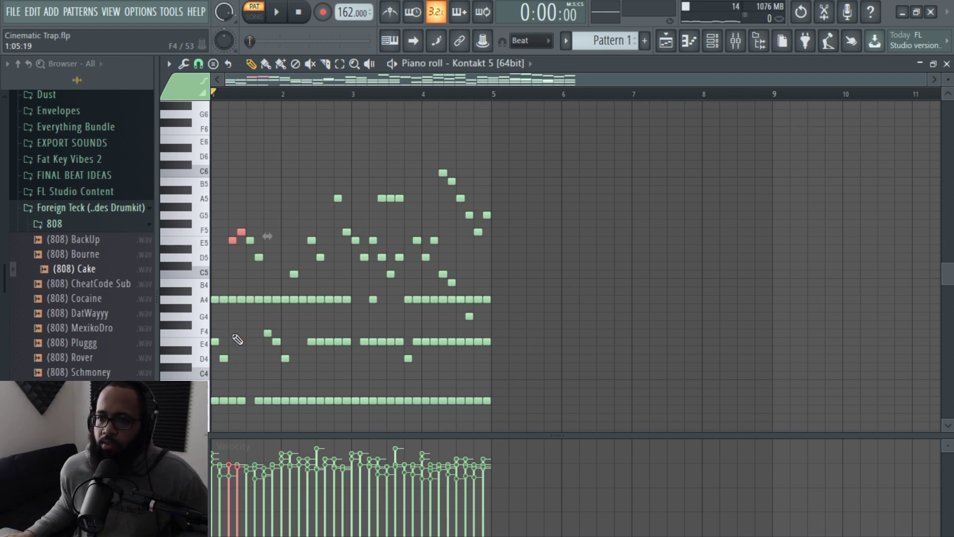
key(space)
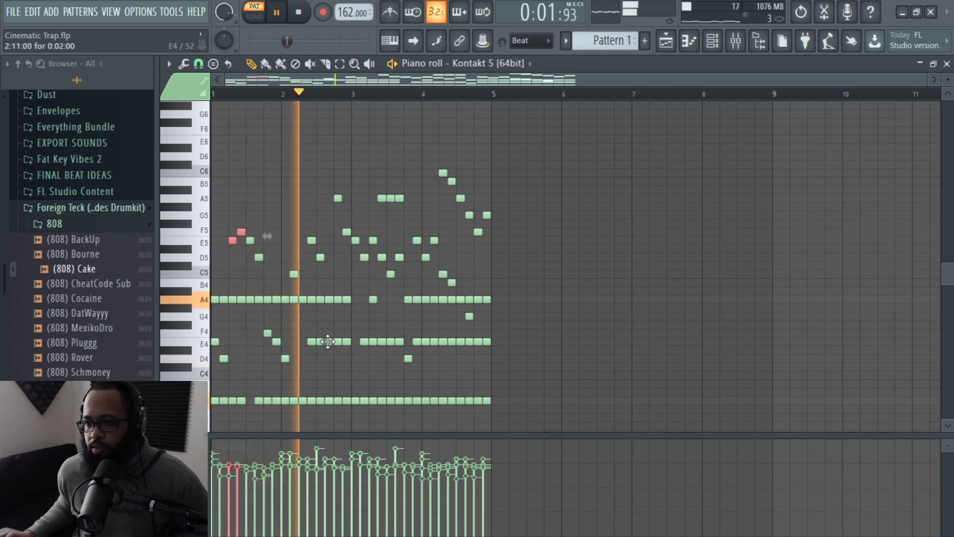
key(space)
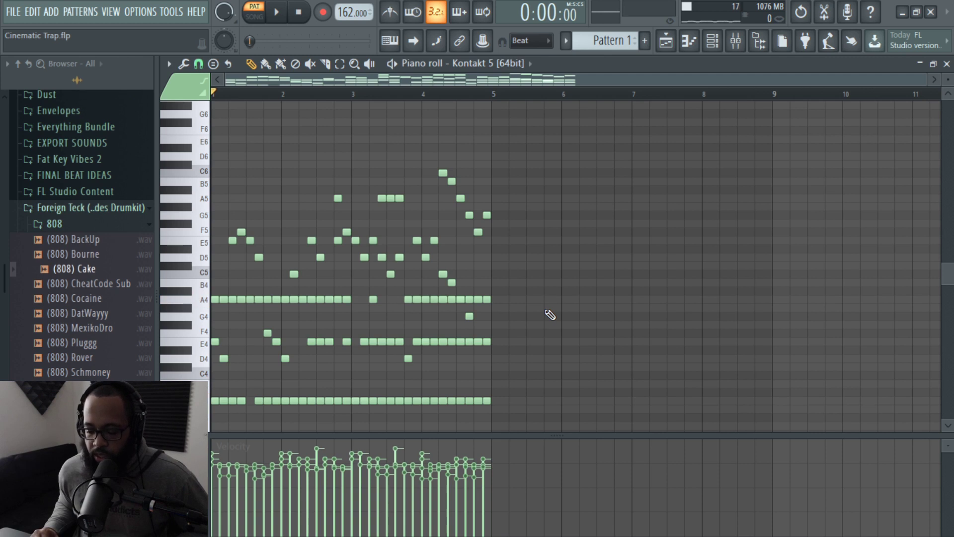
key(shift+Up)
key(shift+Up)
key(shift+Up)
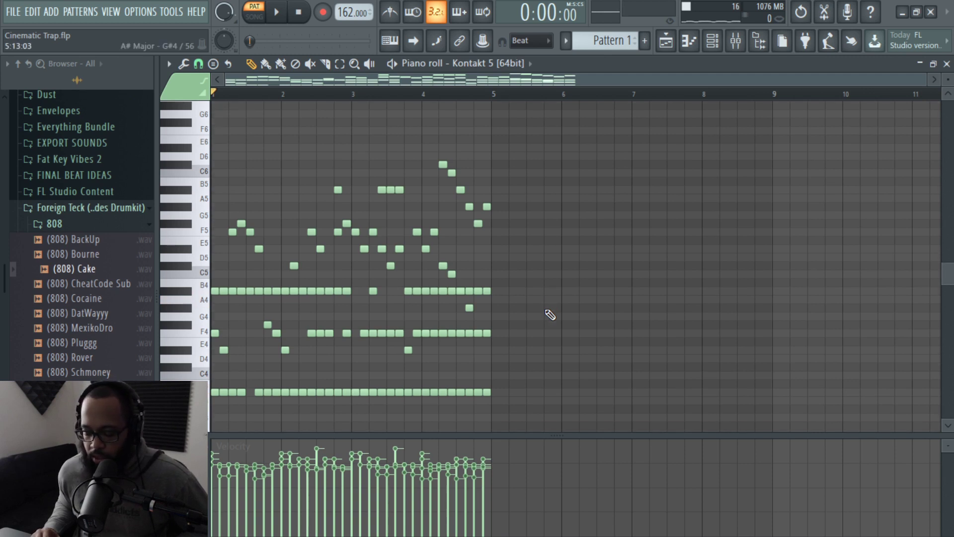
key(shift+Up)
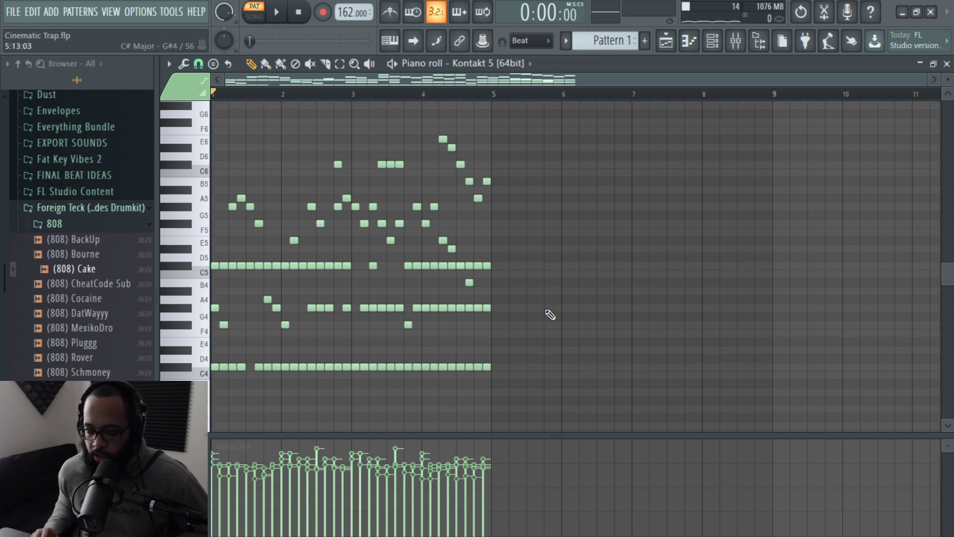
key(space)
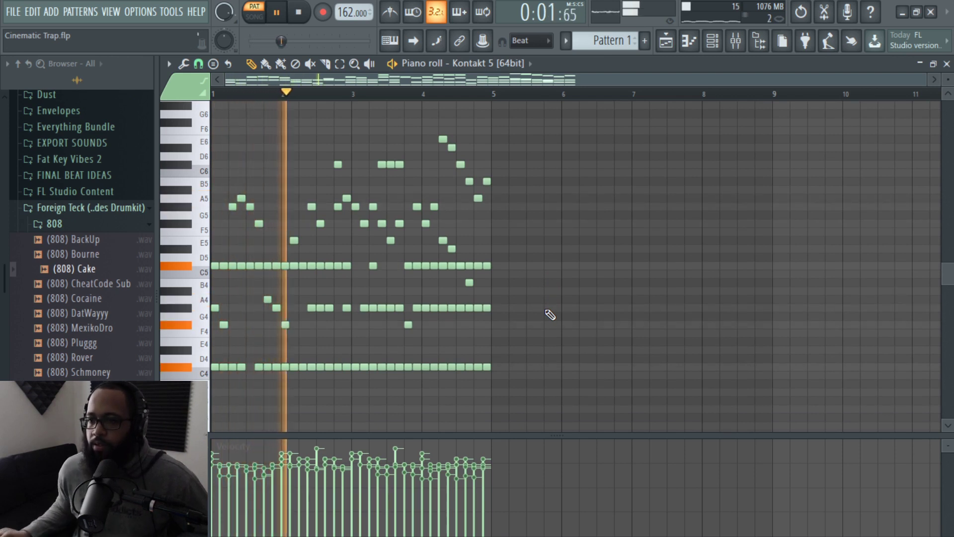
- Level all note velocities to one height and close the piano roll
mouse_move(240, 469)
mouse_down()
mouse_move(418, 469)
mouse_move(405, 469)
mouse_up()
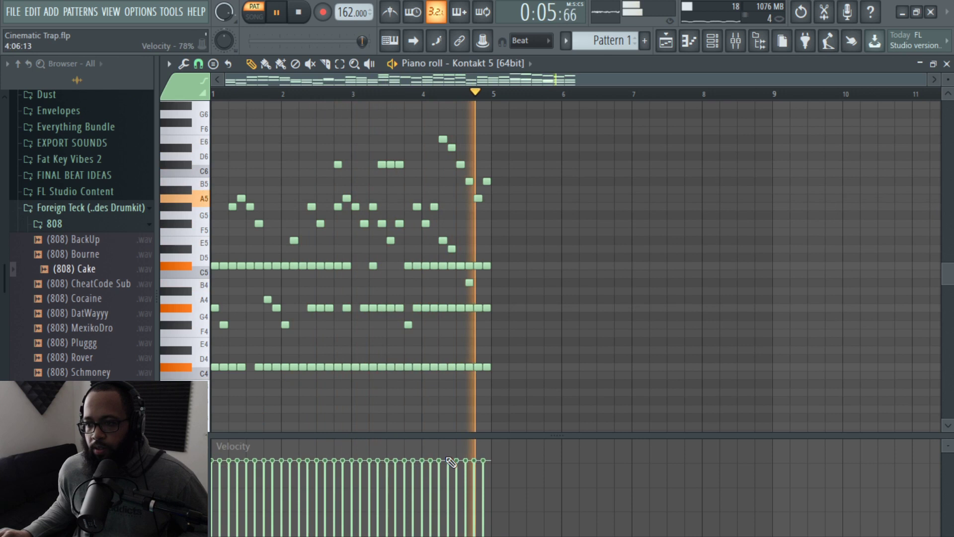
key(space)
key(F7)
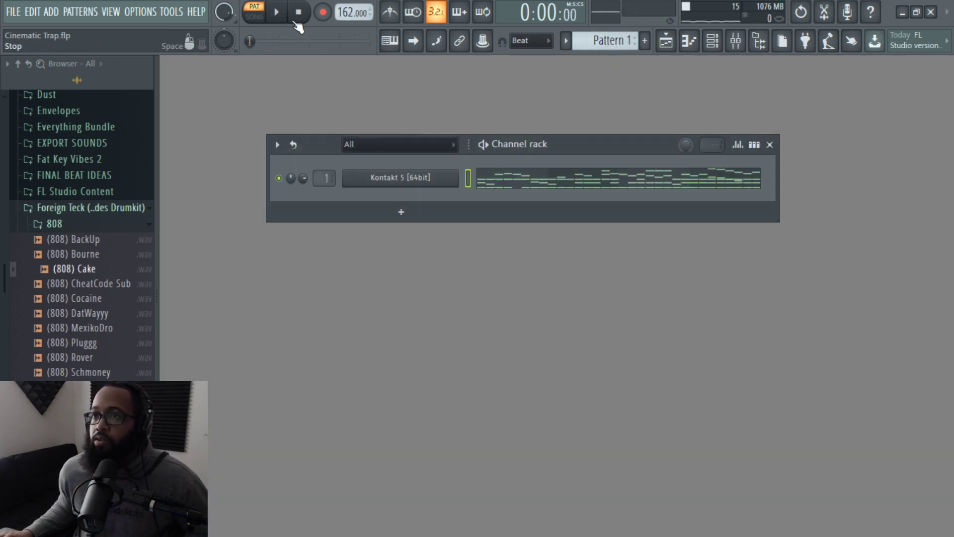
- In song mode, place a Pattern 1 clip at bar 1 of Track 1 in the Playlist
click(254, 15)
key(F5)
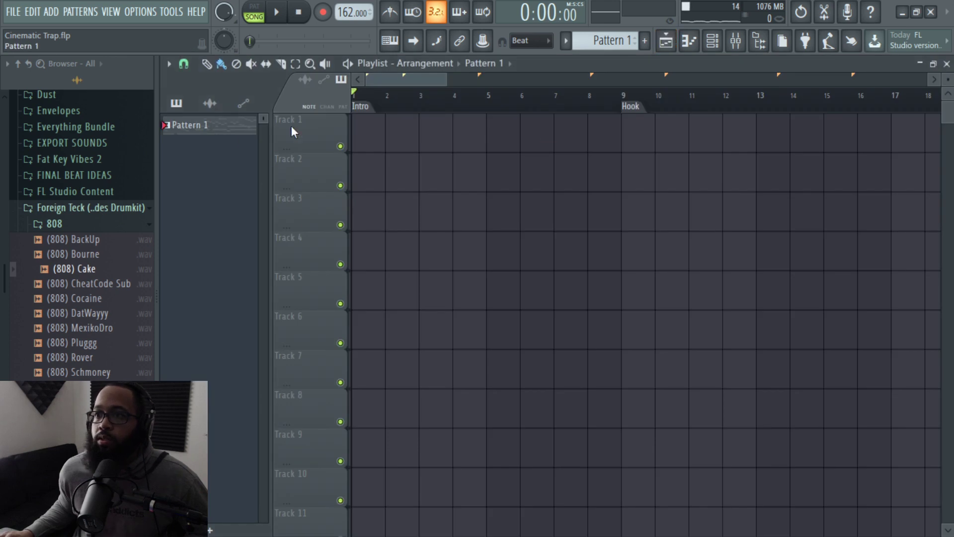
click(209, 125)
drag(435, 133, 388, 139)
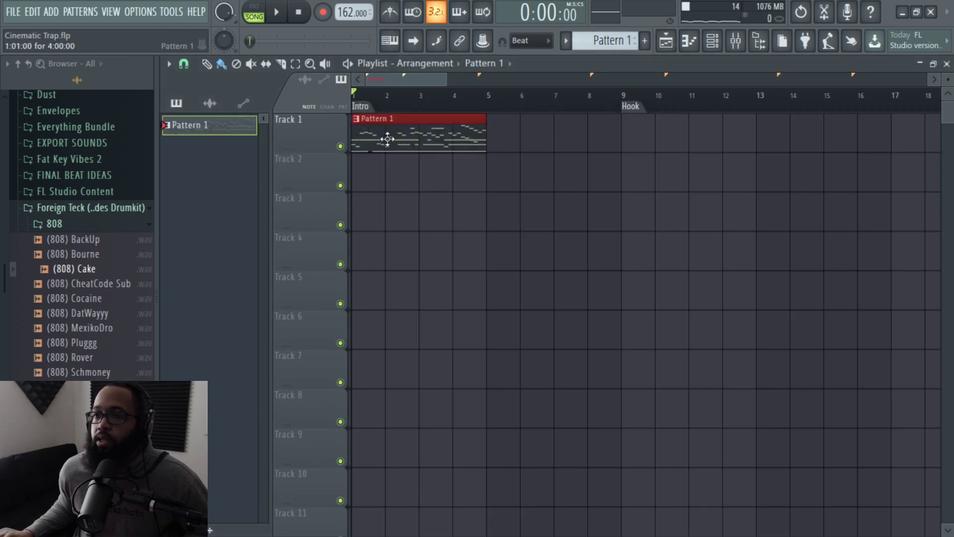
right_click(404, 139)
key(ctrl+z)
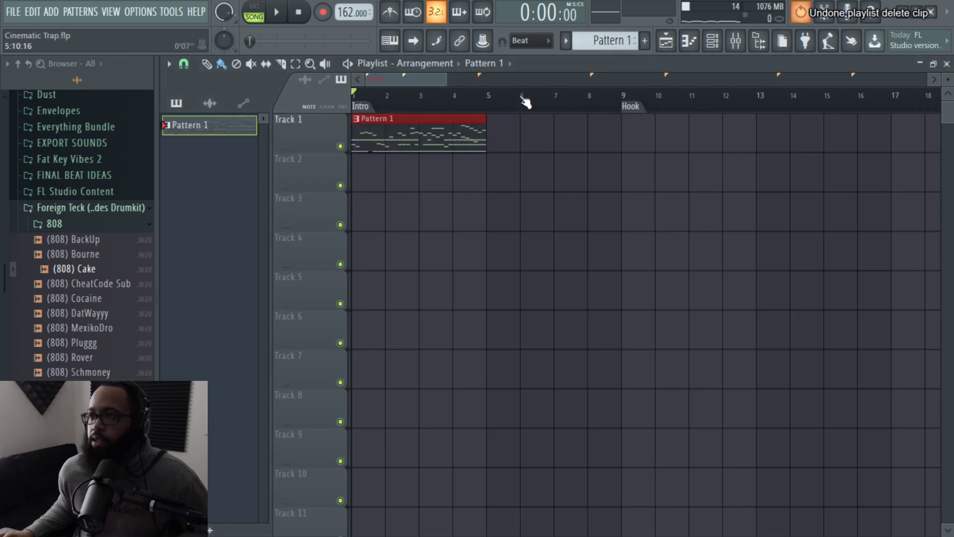
- Render Pattern 1 to audio replacing the clip, trim it to bar 5, and duplicate it
click(606, 41)
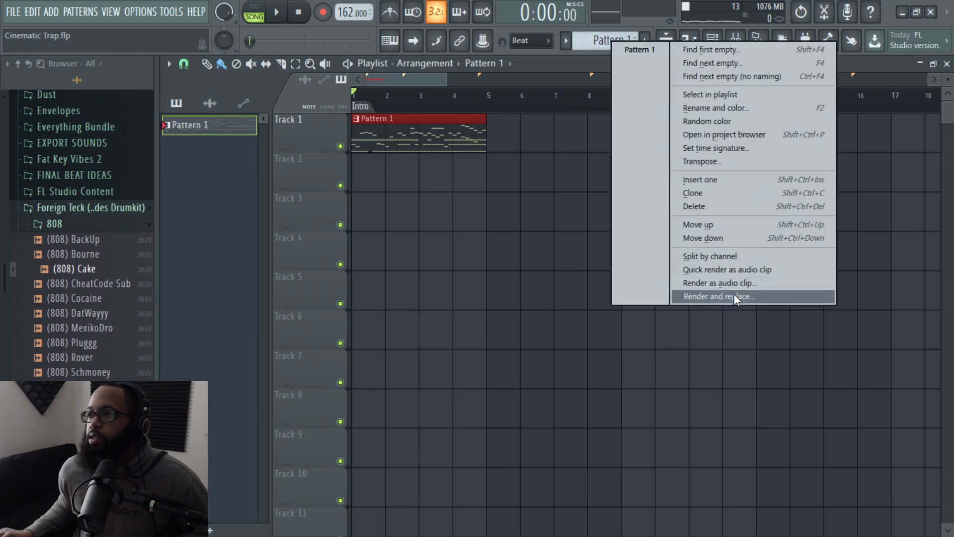
click(717, 296)
click(582, 464)
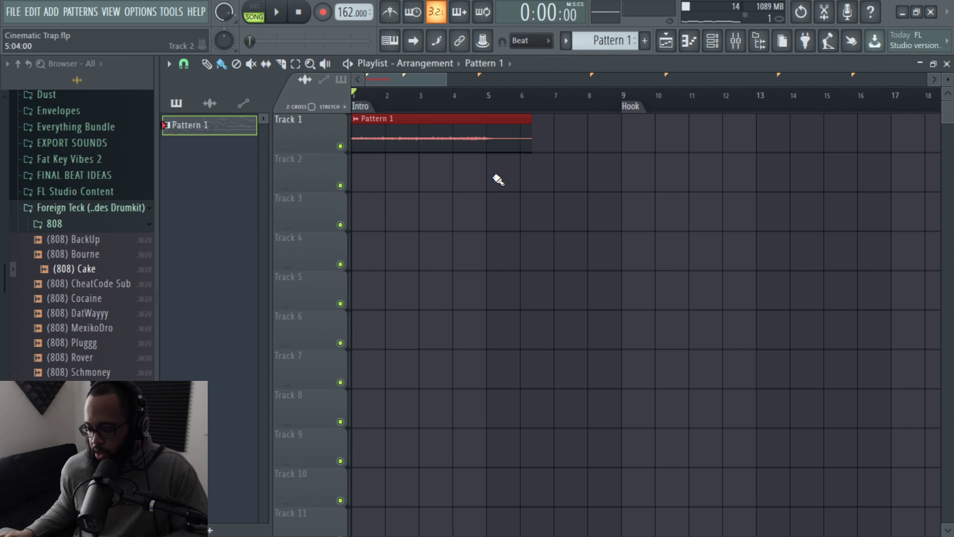
drag(486, 135, 486, 135)
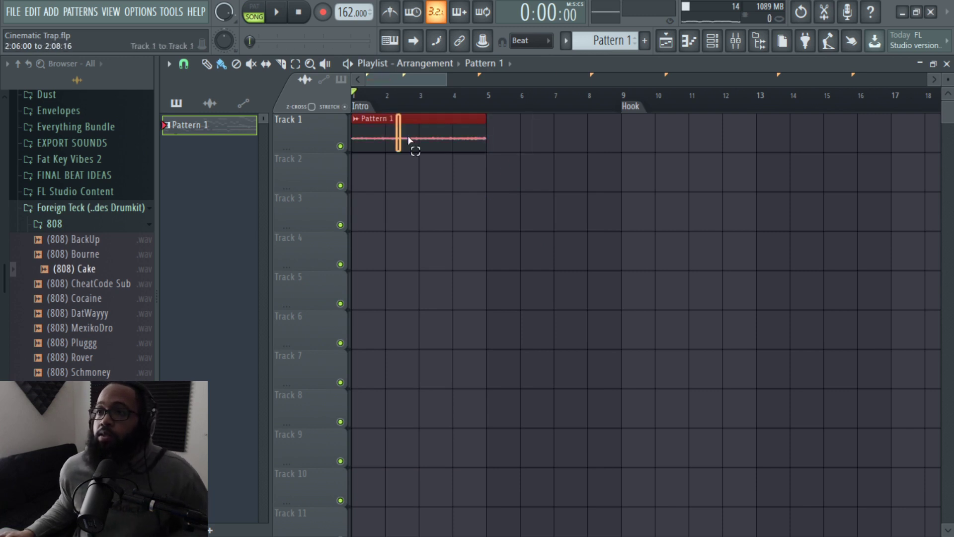
key(ctrl+b)
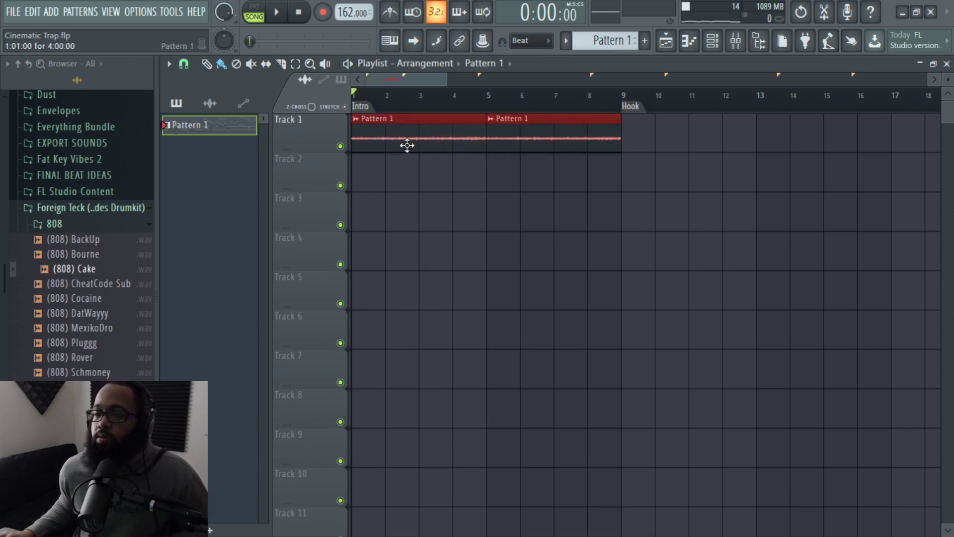
- Rename the audio channel to 'strings' and create an empty Pattern 2 in the Channel rack
double_click(381, 127)
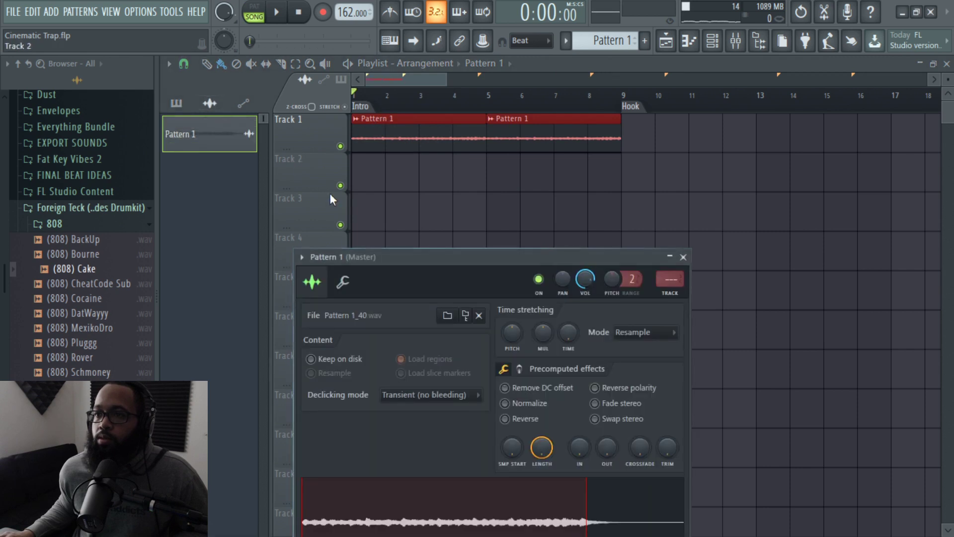
click(335, 253)
text(strings)
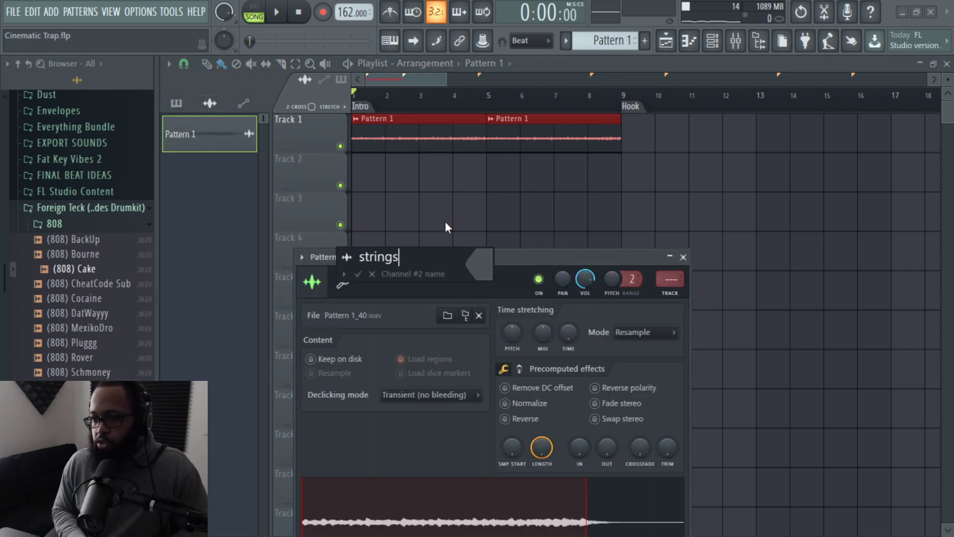
key(Return)
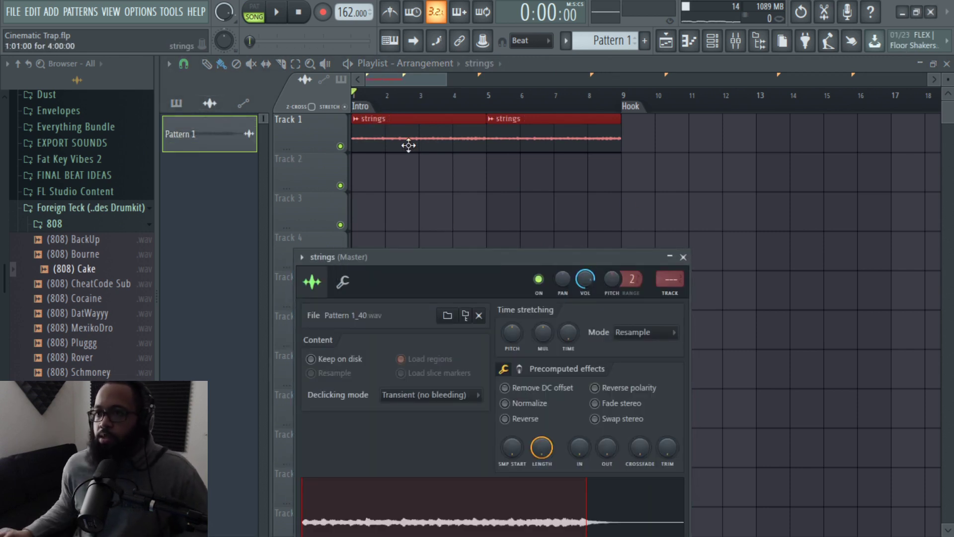
click(362, 109)
key(F4)
key(F6)
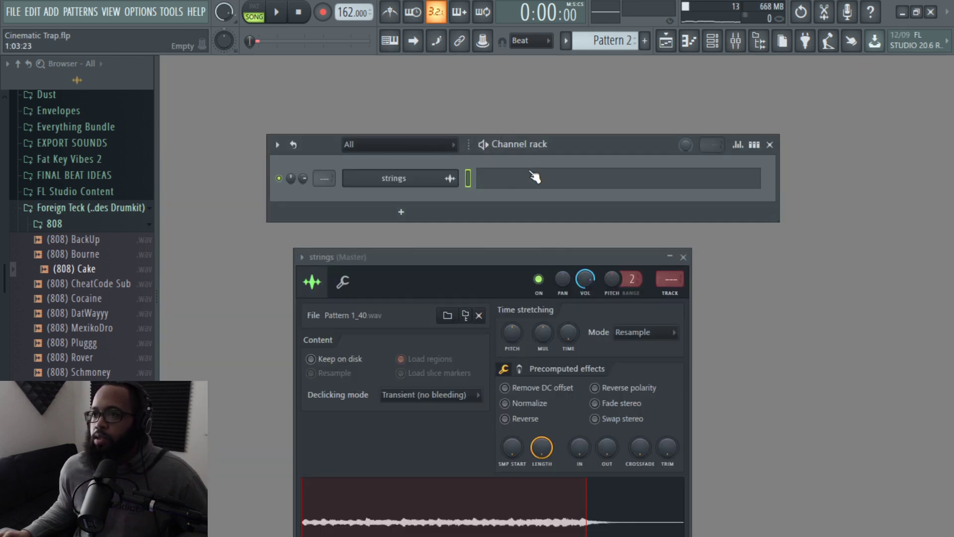
- Load the (808) Cake sample into a new channel and open its piano roll with taller keys
click(415, 154)
click(376, 163)
right_click(89, 269)
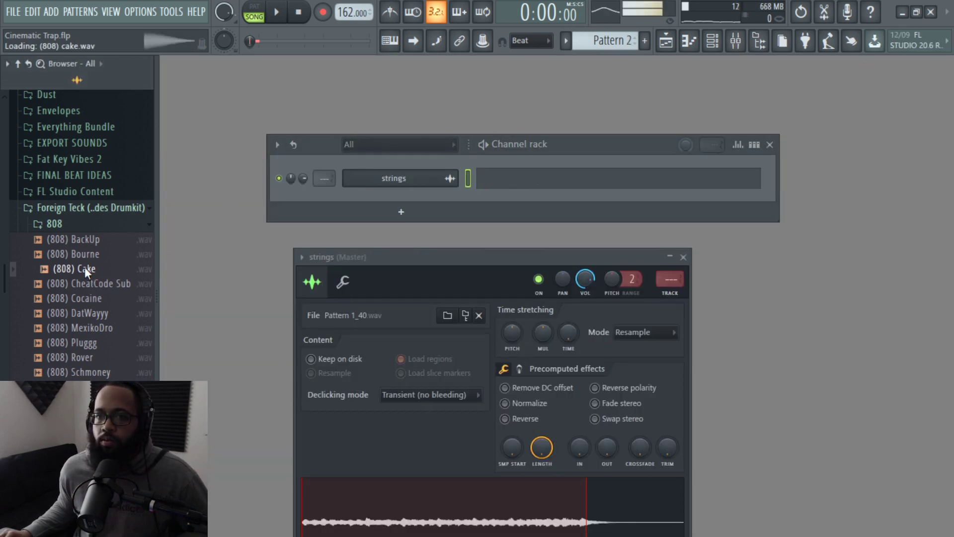
click(118, 282)
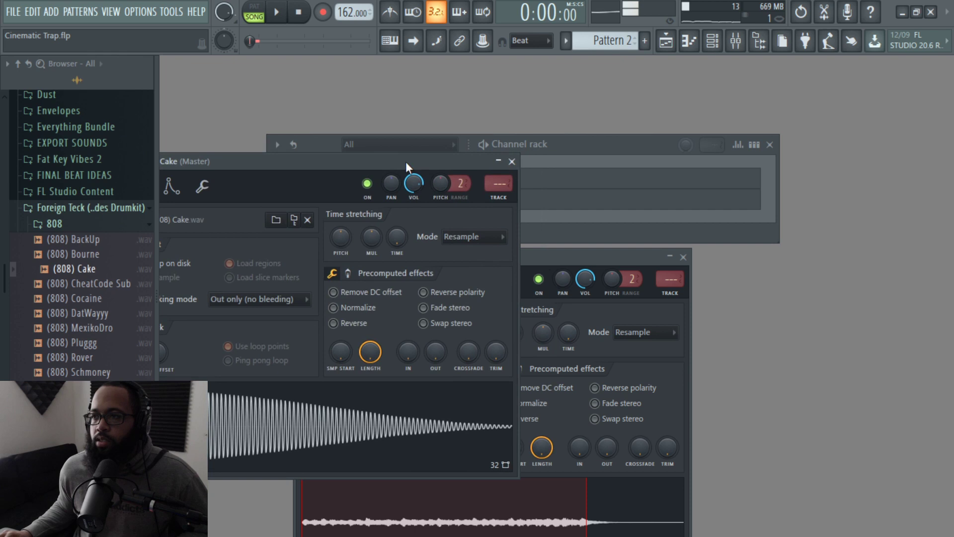
click(512, 162)
click(494, 203)
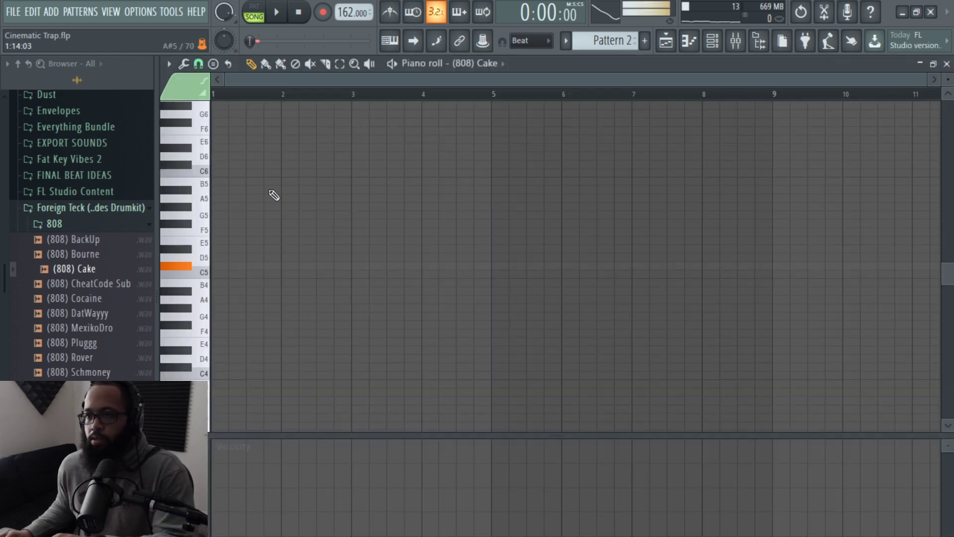
drag(950, 75, 949, 87)
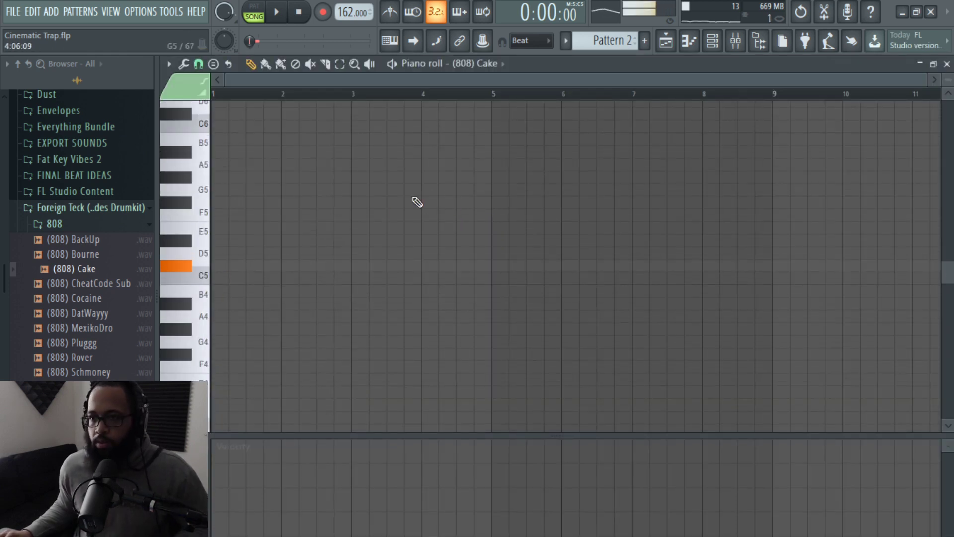
- Draw eight C#5 808 notes across bars 1–4 while the pattern loops
click(213, 266)
click(273, 266)
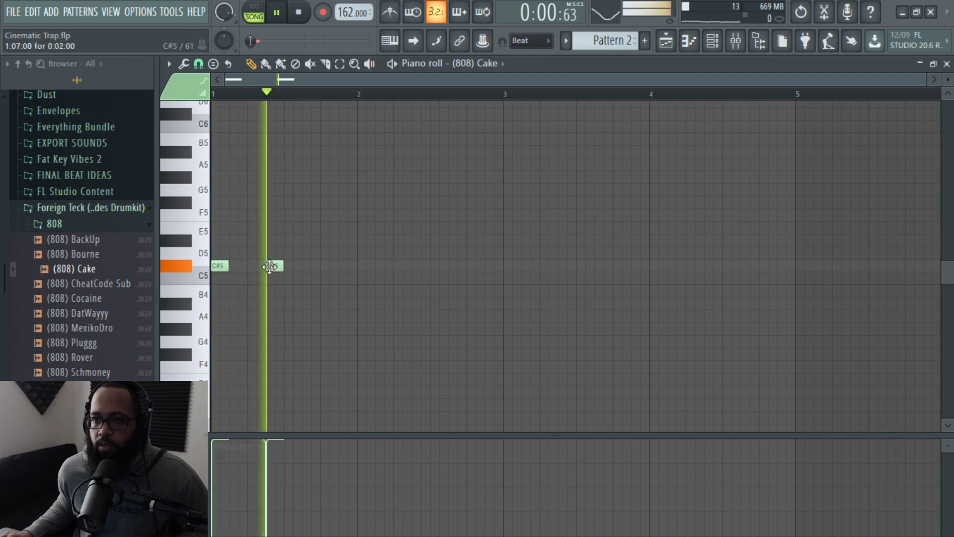
key(space)
click(326, 266)
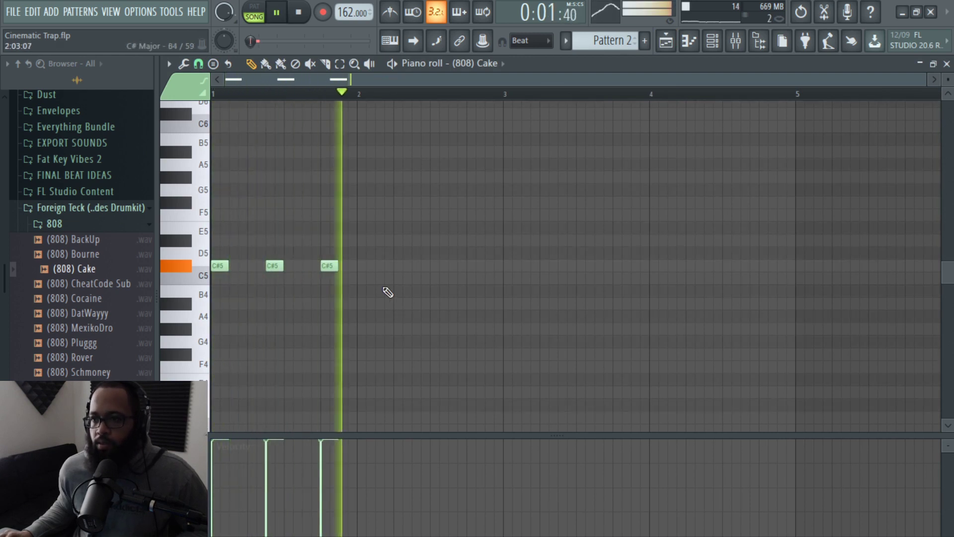
click(399, 266)
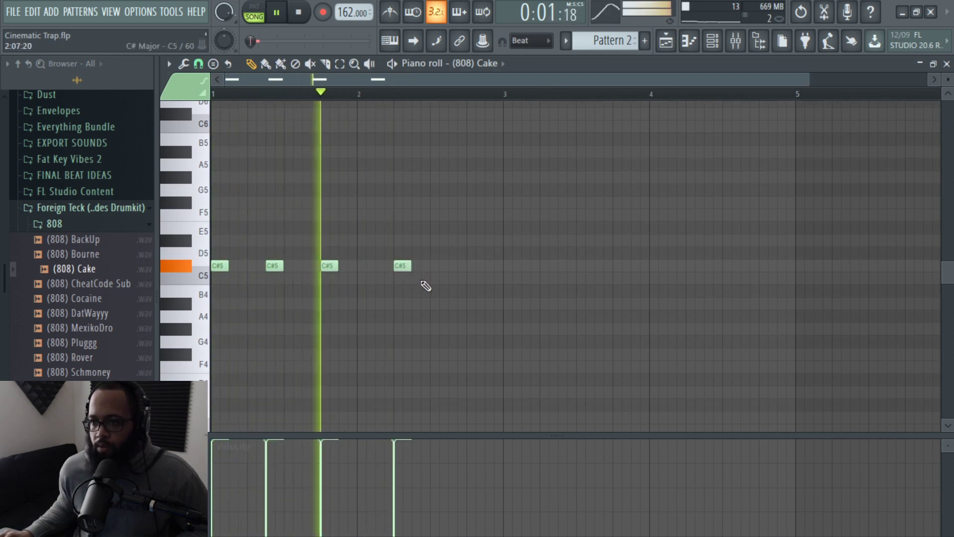
click(509, 267)
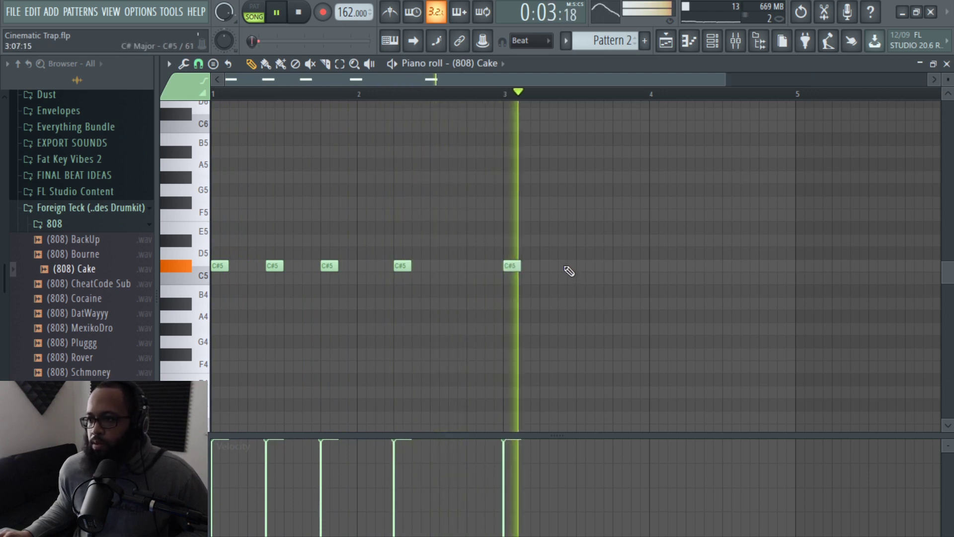
click(565, 267)
click(619, 268)
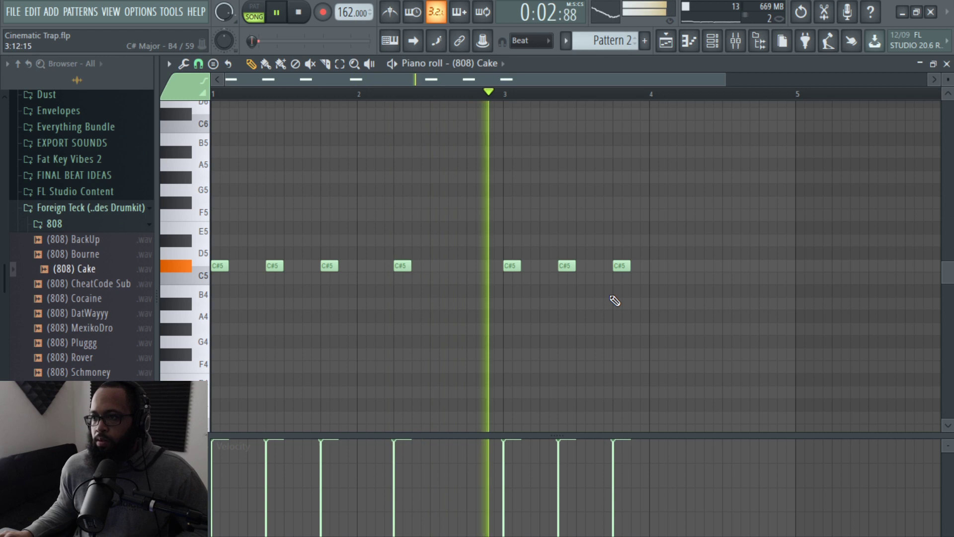
click(690, 267)
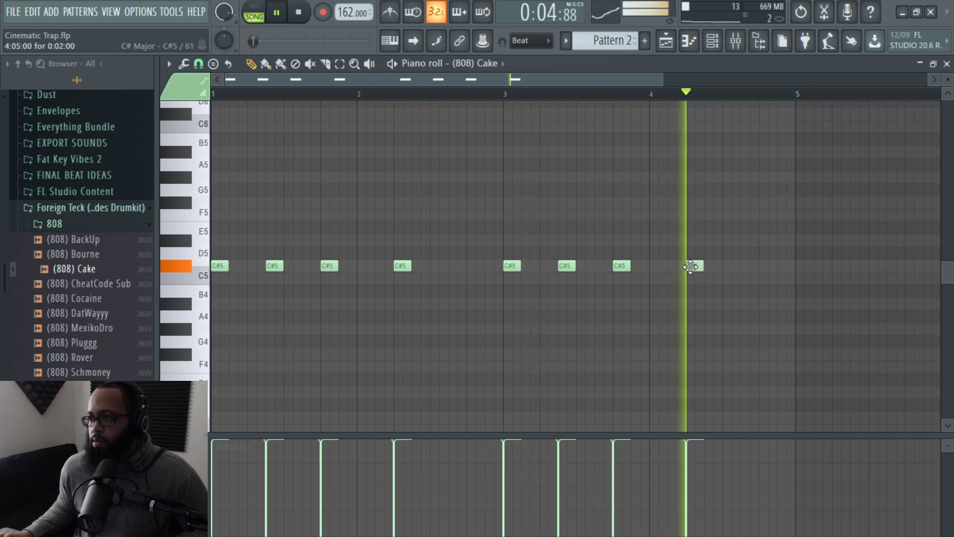
- Fill every second step of the (HiHat) 10 channel and raise its notes a semitone in the piano roll
key(space)
click(946, 64)
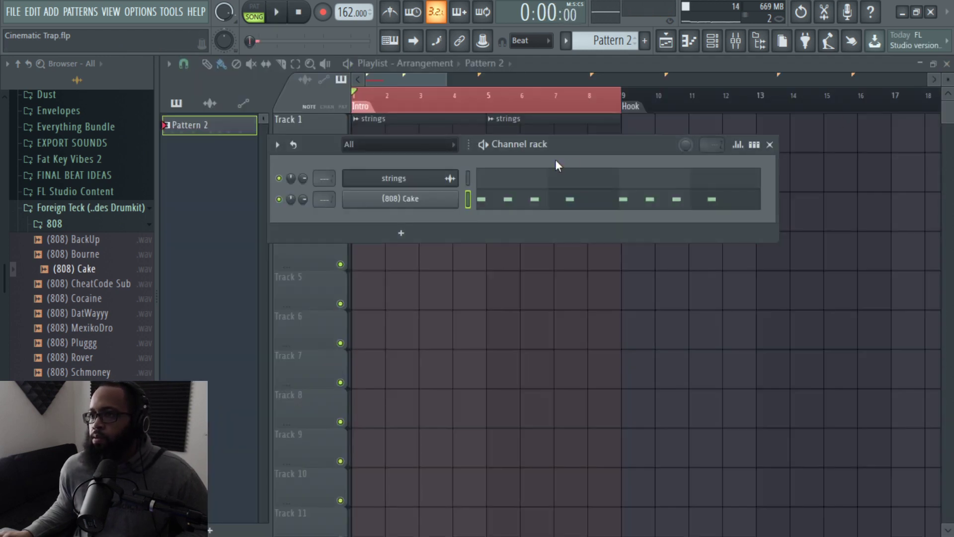
key(F6)
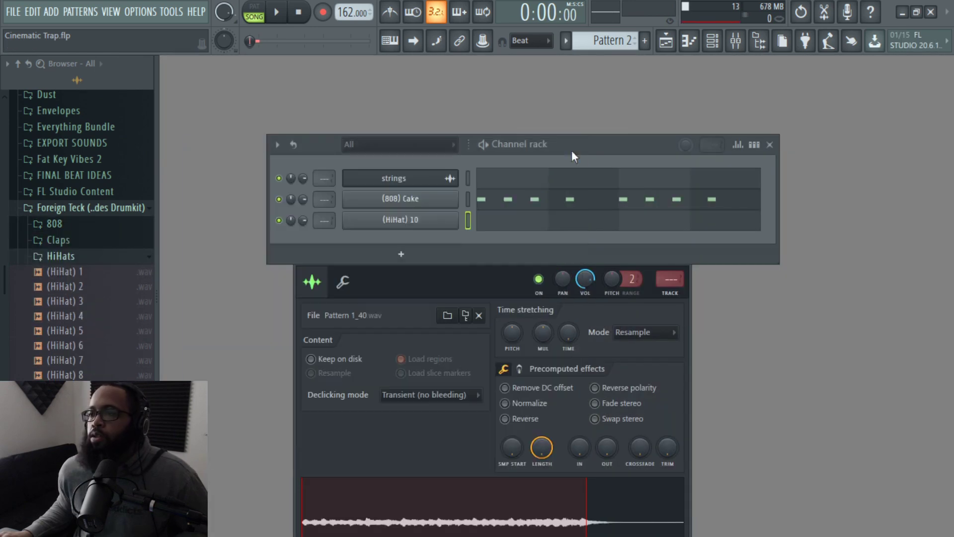
right_click(431, 226)
click(616, 269)
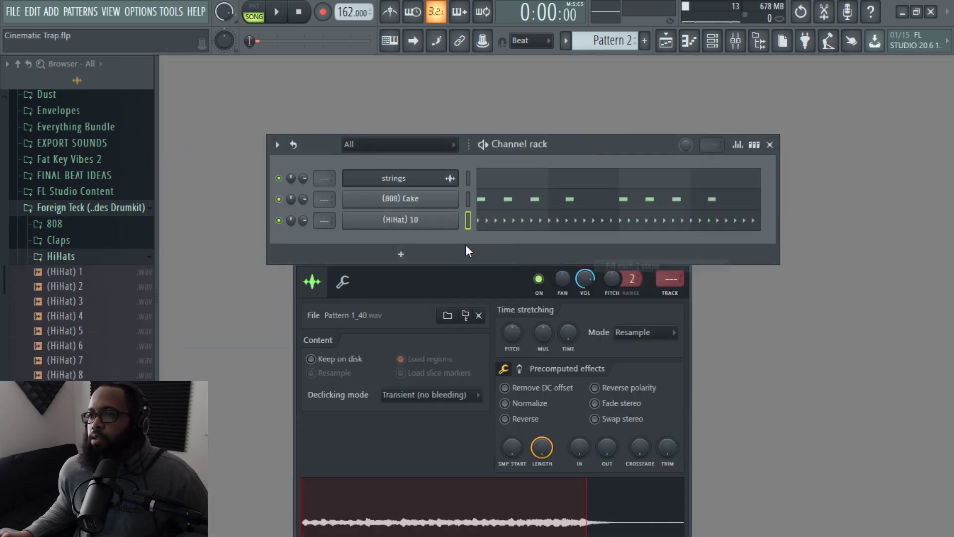
key(F7)
key(shift+Up)
- Play the hi-hat line and add an A#4 note after the first beat
key(space)
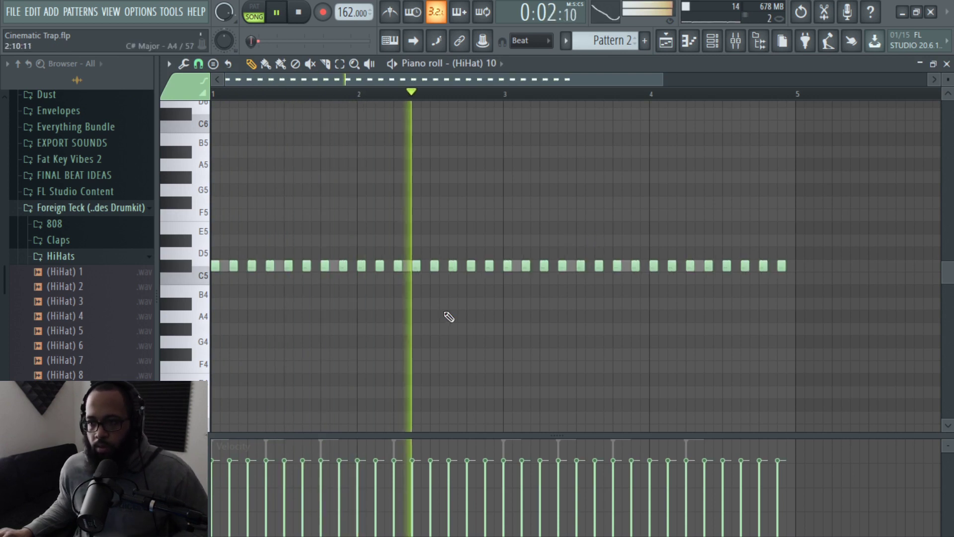
key(space)
key(space)
key(space)
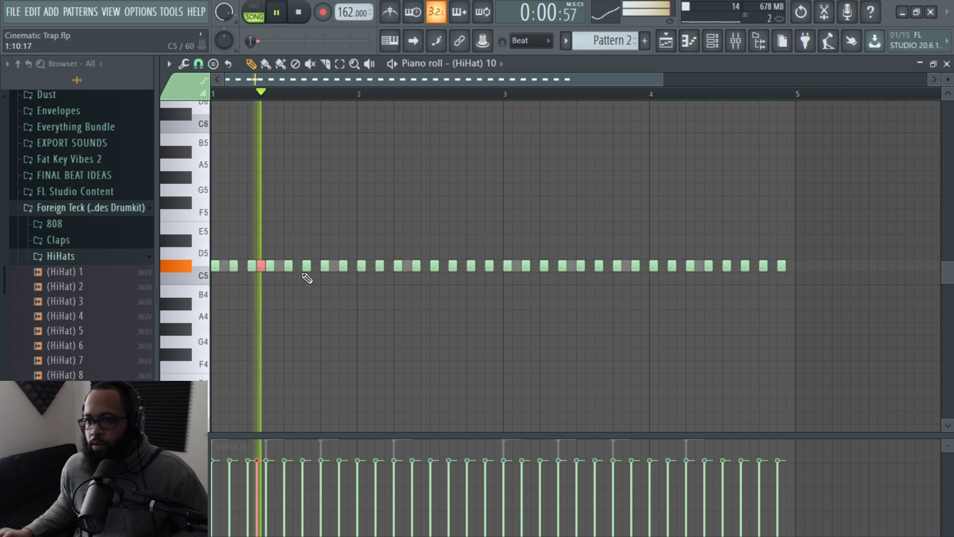
key(space)
key(space)
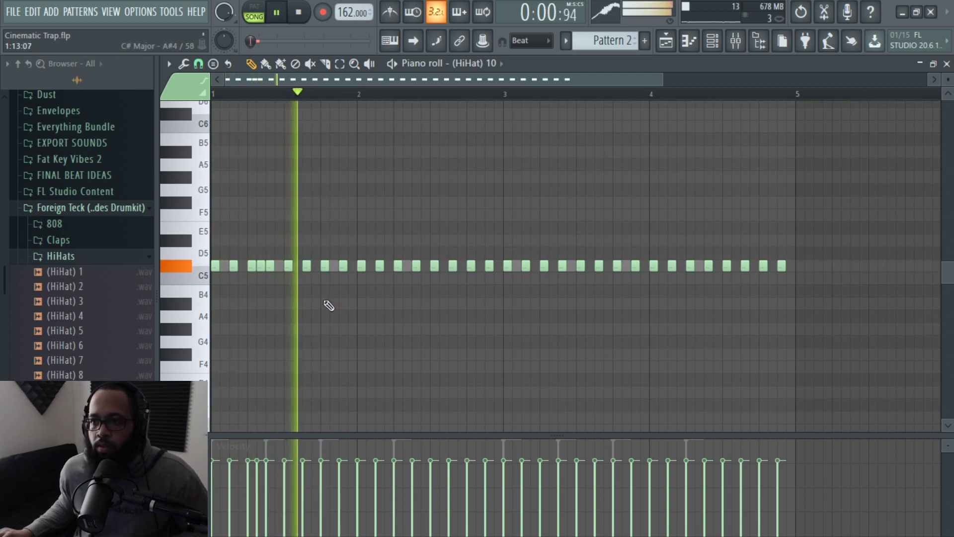
key(space)
click(326, 303)
key(space)
key(space)
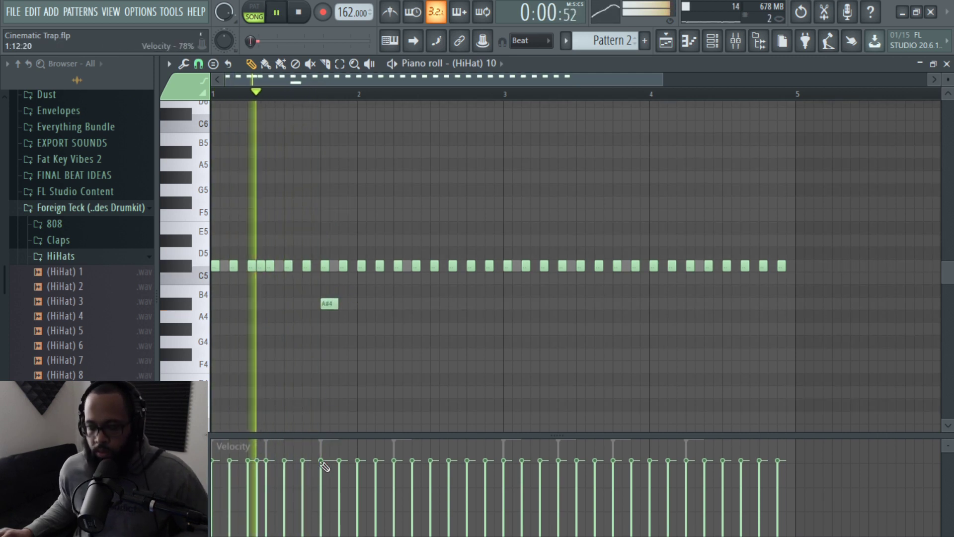
key(space)
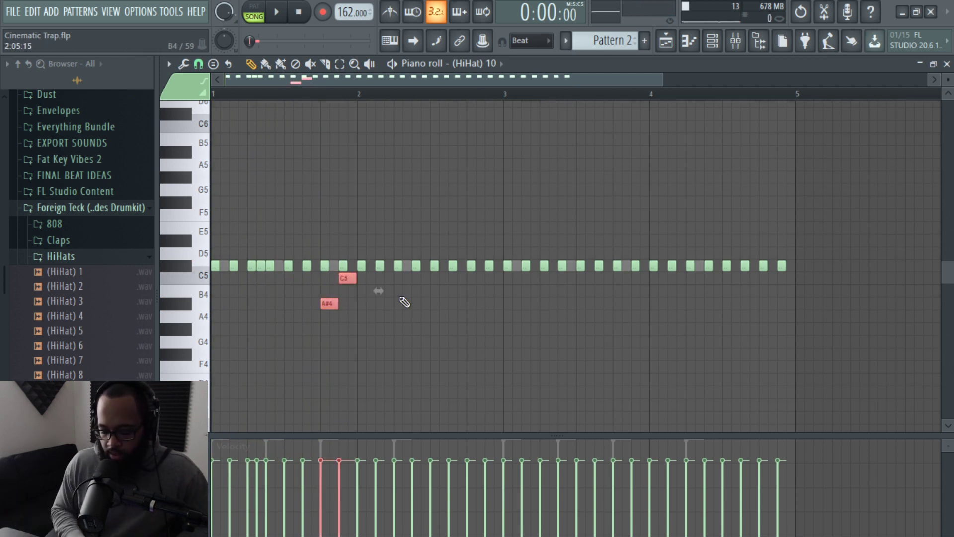
- Chop the selected hi-hat notes into rapid rolls and accept the result
key(ctrl+u)
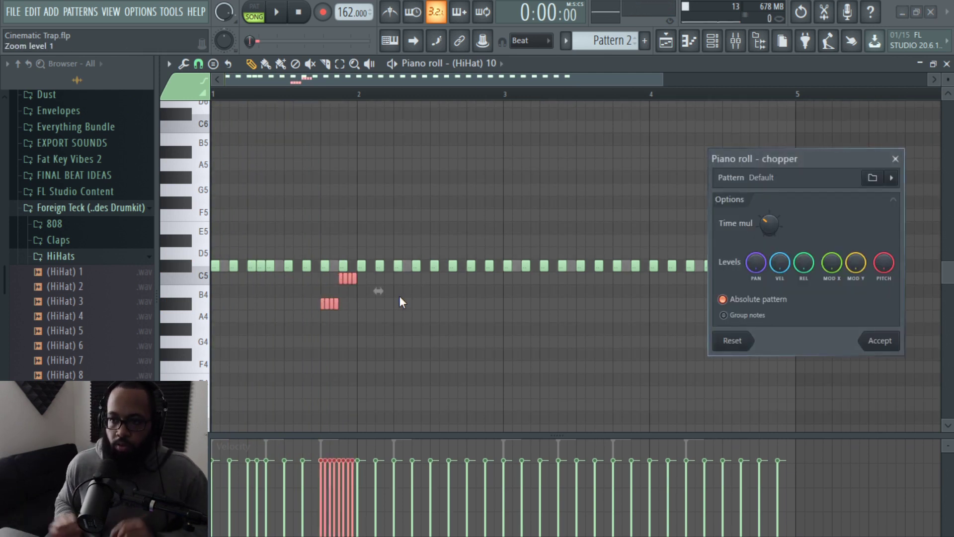
key(space)
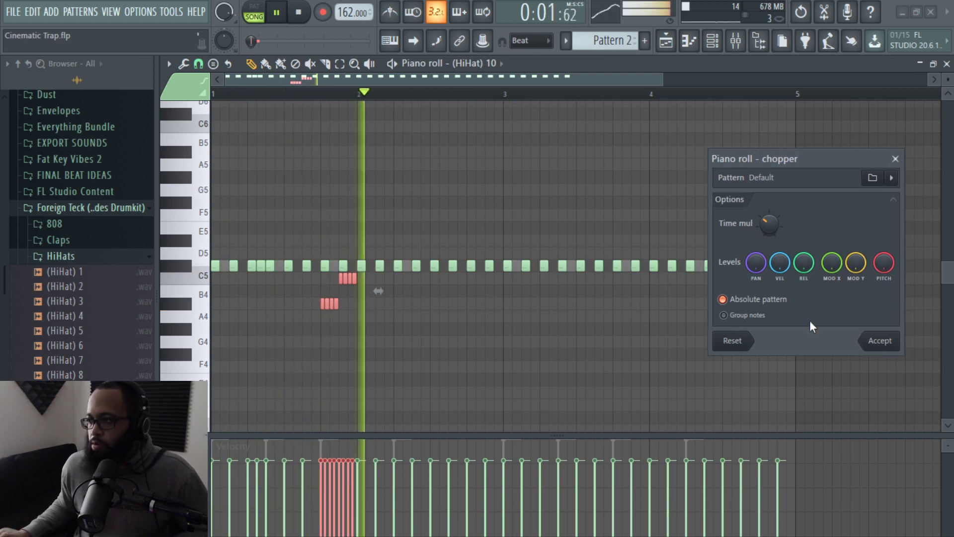
click(878, 339)
key(space)
key(space)
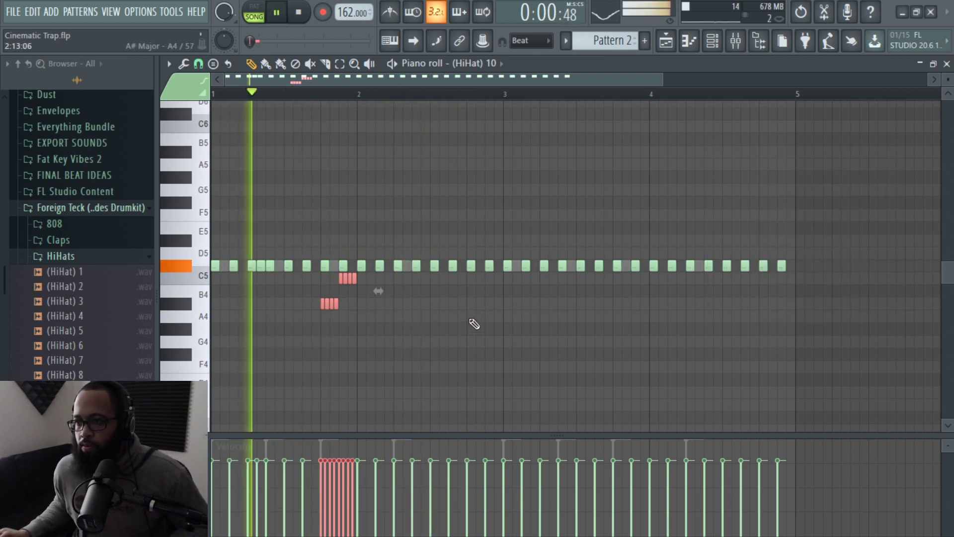
- Add A4 hi-hat notes just before bar 3 with a short note between, using a finer snap
click(475, 321)
click(492, 321)
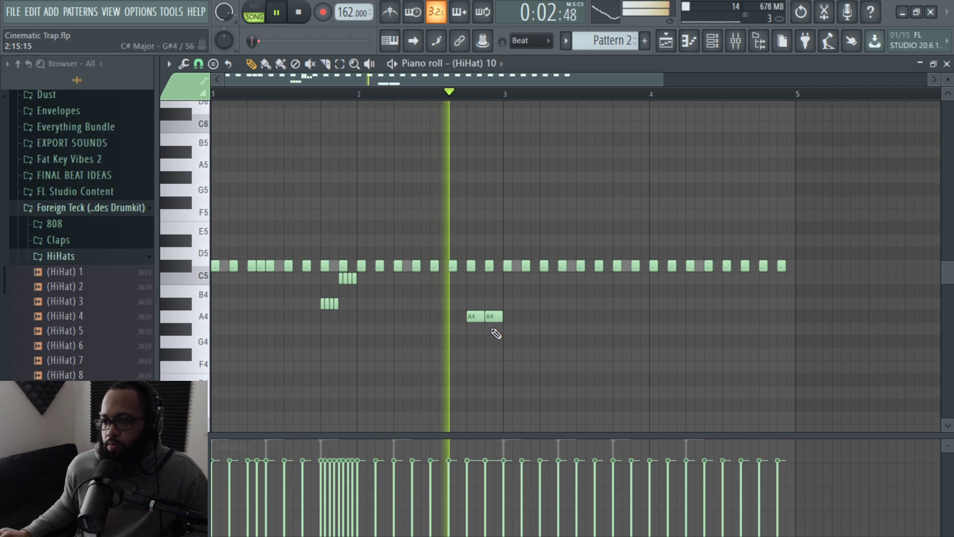
click(198, 65)
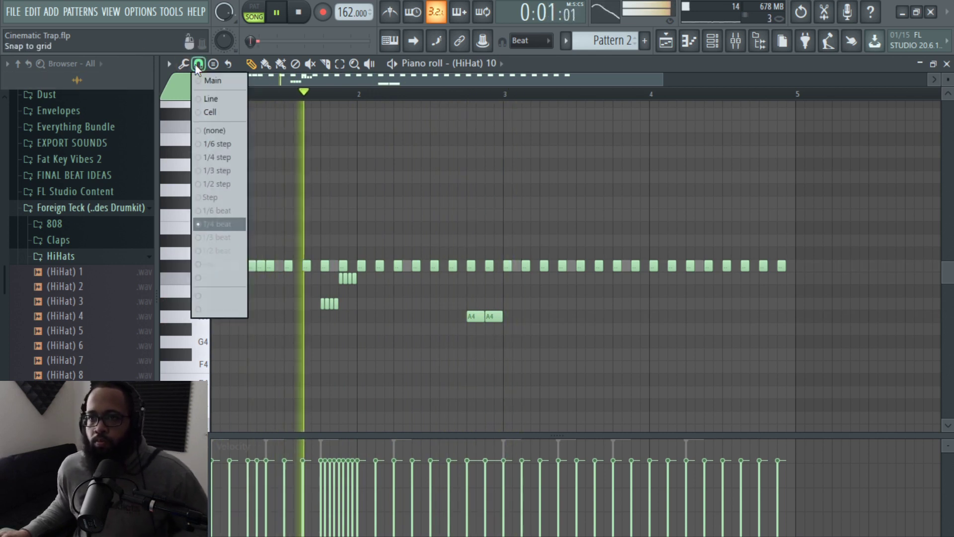
click(222, 233)
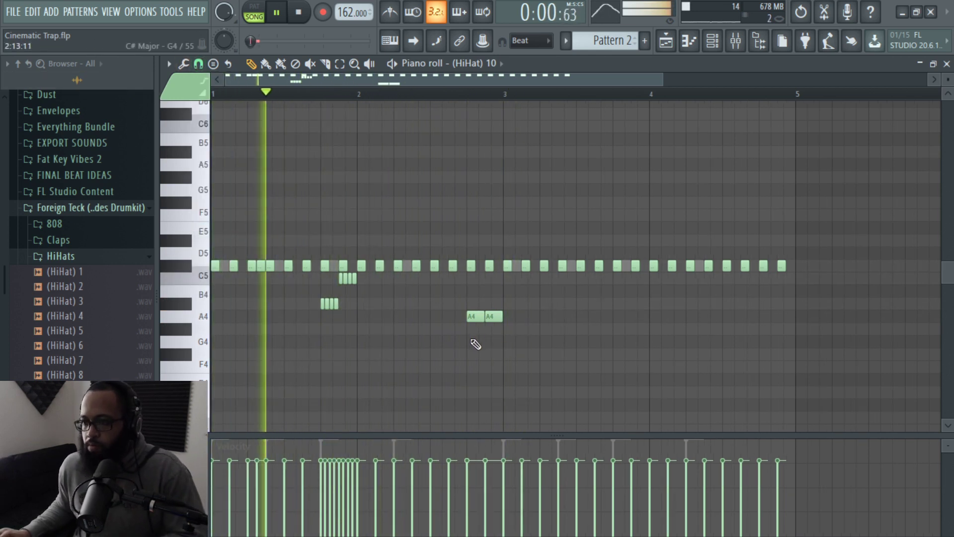
click(486, 316)
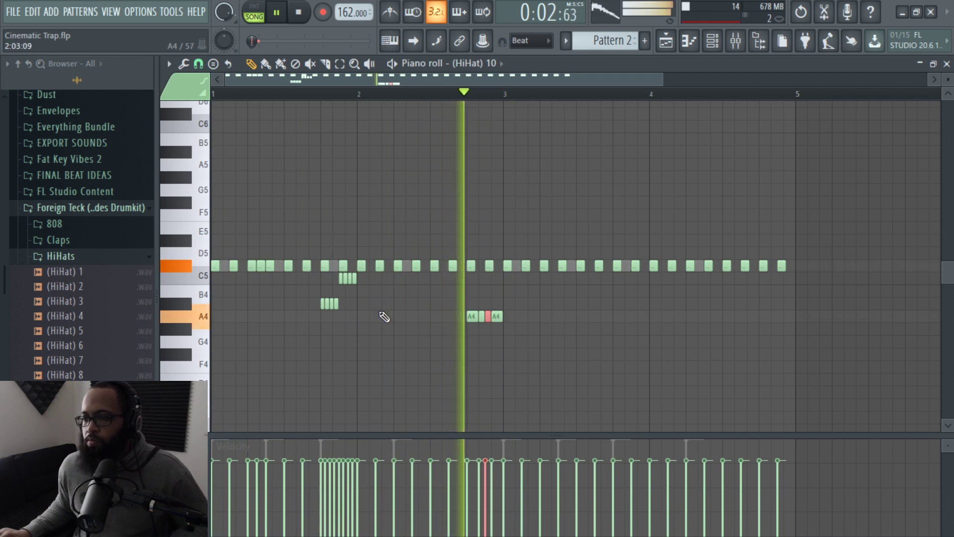
- Delete the hi-hats from bar 3 onward and duplicate the first two bars into bars 3–4
drag(505, 266, 785, 268)
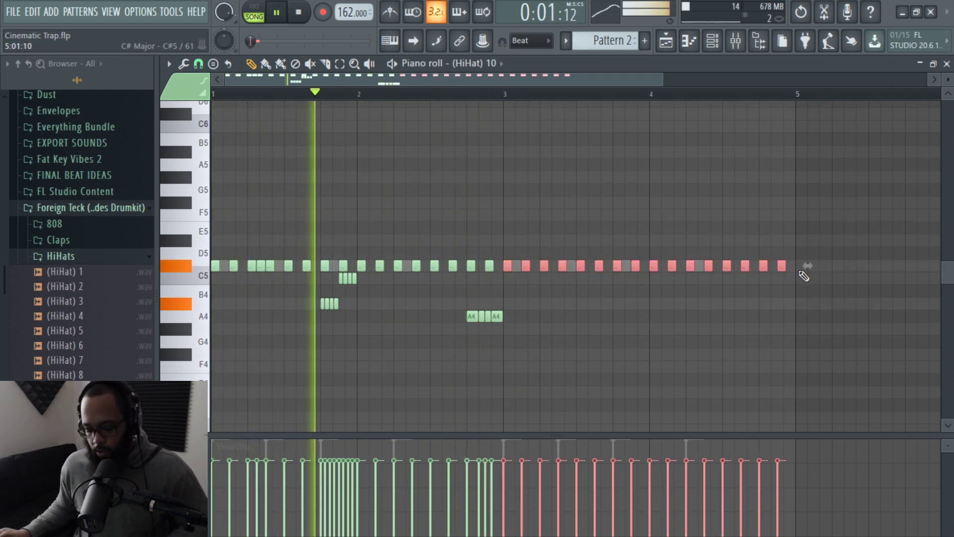
key(Delete)
key(ctrl+a)
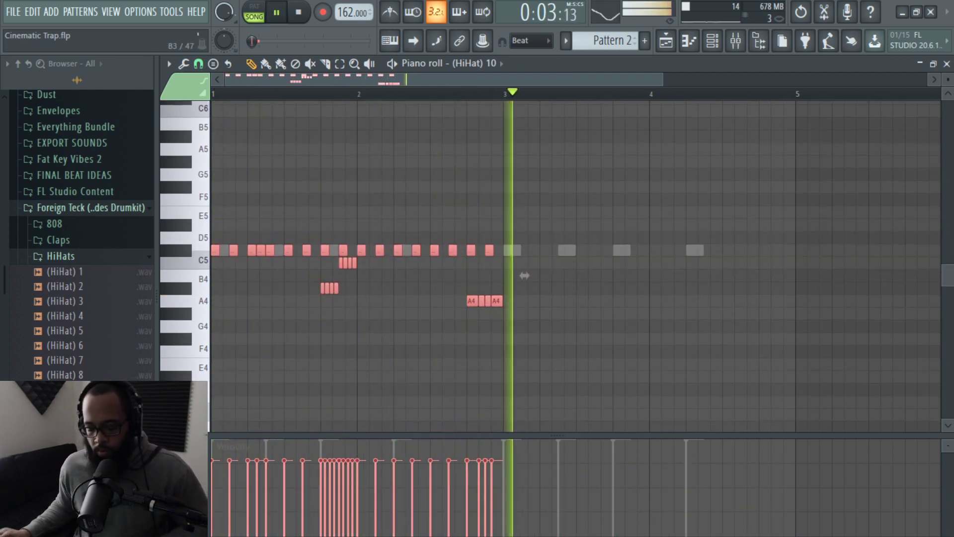
key(ctrl+b)
- Close the hi-hat and snare piano rolls, collapse HiHats and Snares folders, and expand Kicks
click(946, 64)
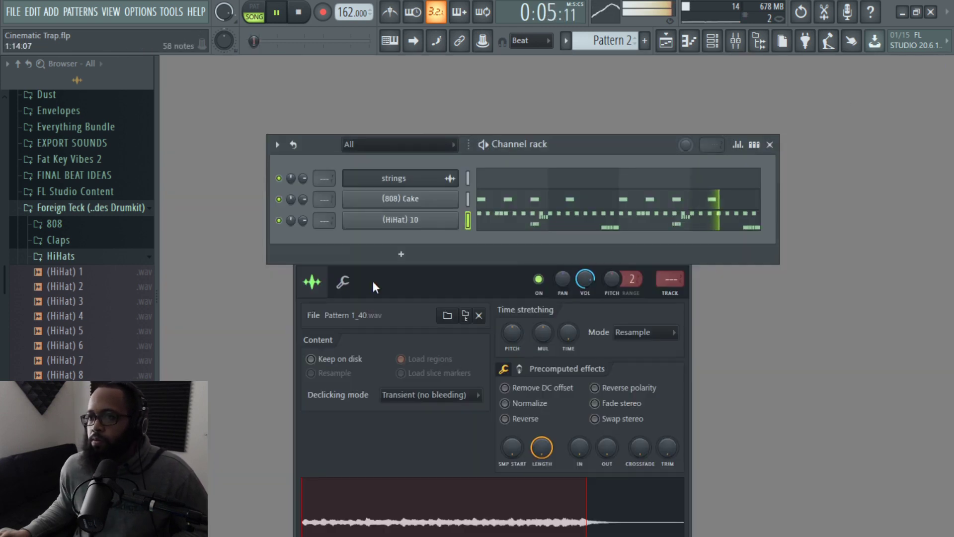
click(58, 256)
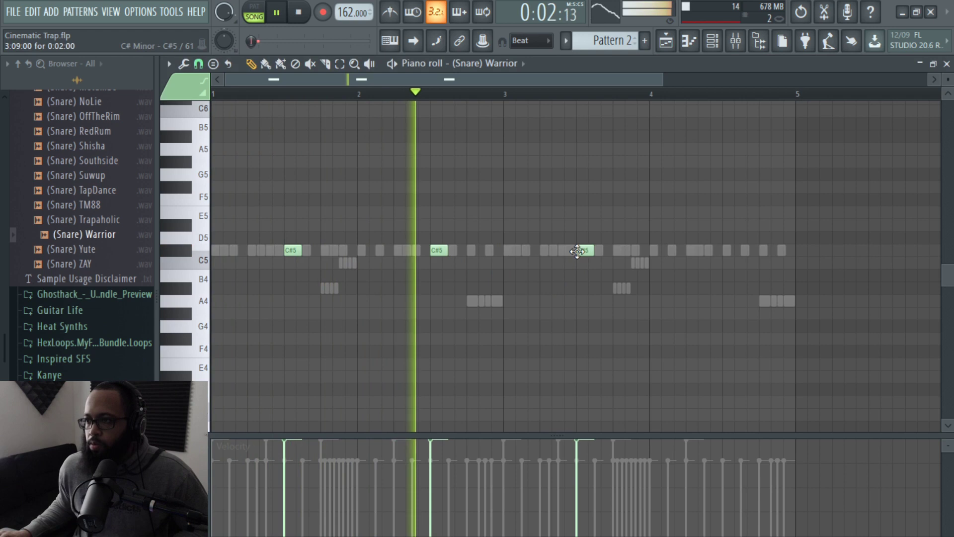
click(946, 65)
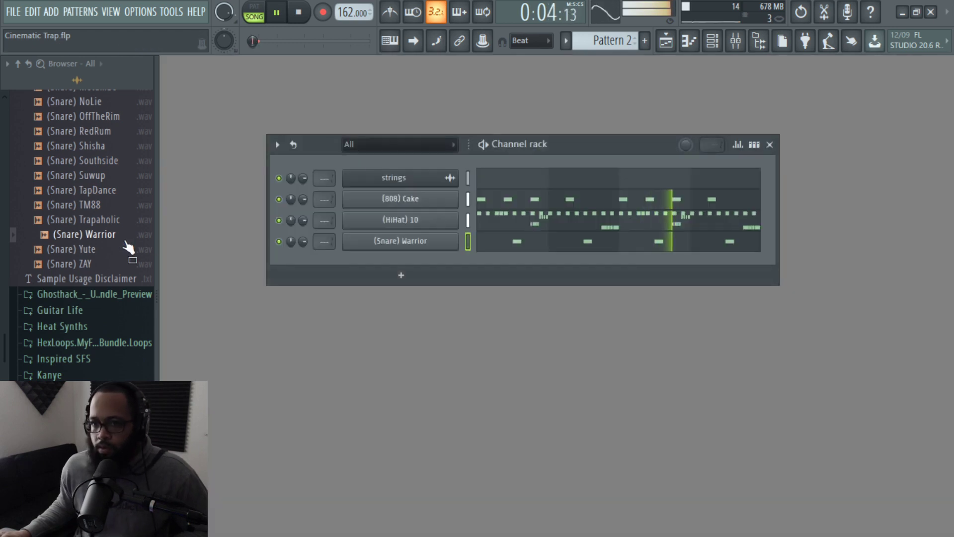
scroll(83, 273, up, 8)
click(70, 312)
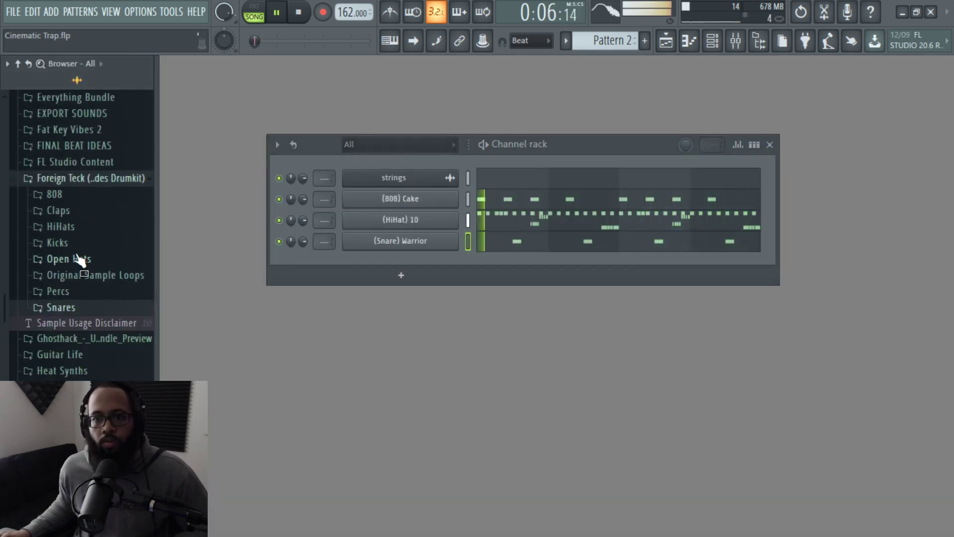
click(75, 245)
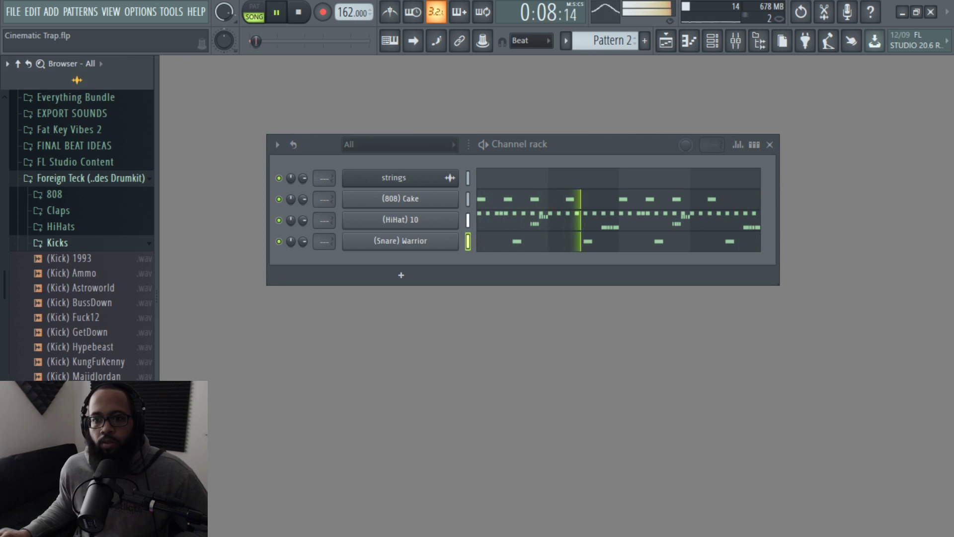
- Load the (Kick) TrueToSelf sample into a new channel and set the piano-roll snap to 1/4 beat
right_click(98, 355)
click(146, 375)
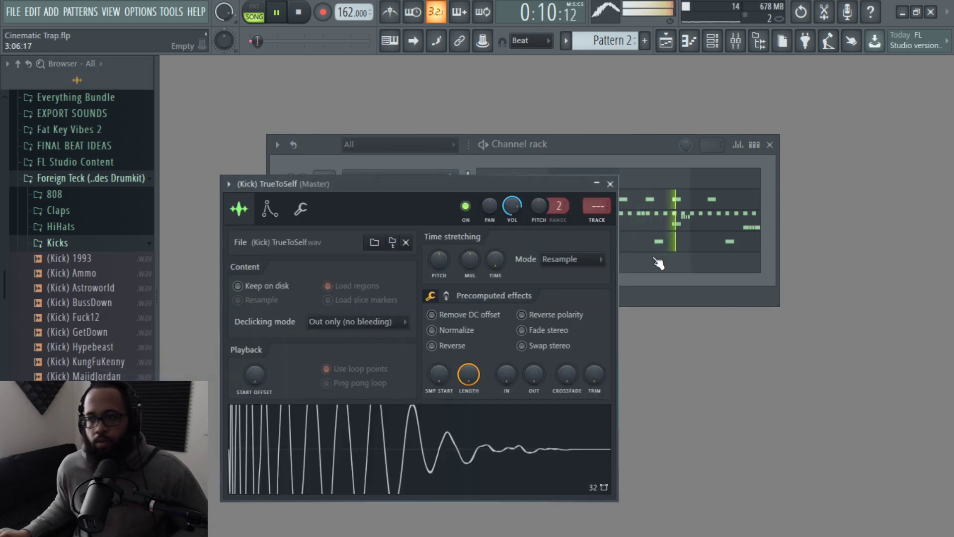
click(419, 268)
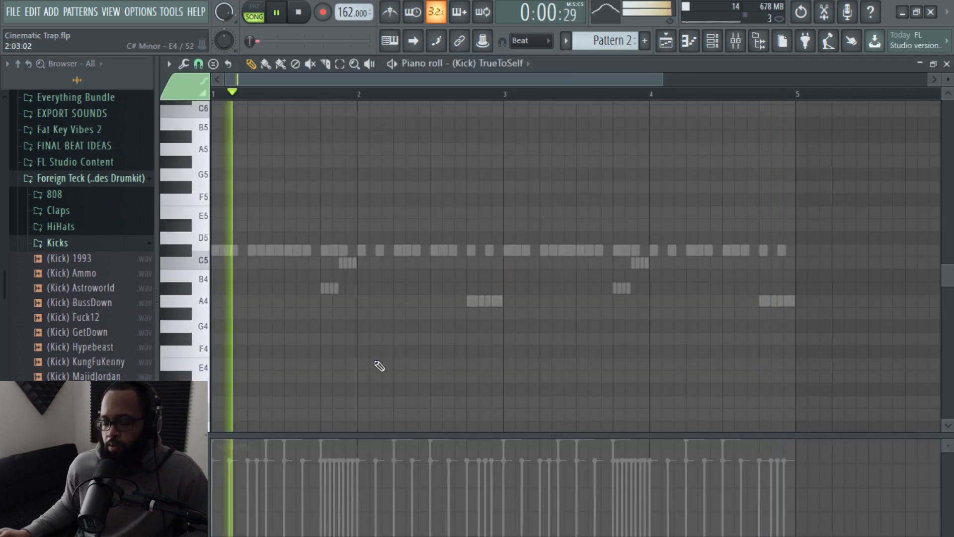
key(space)
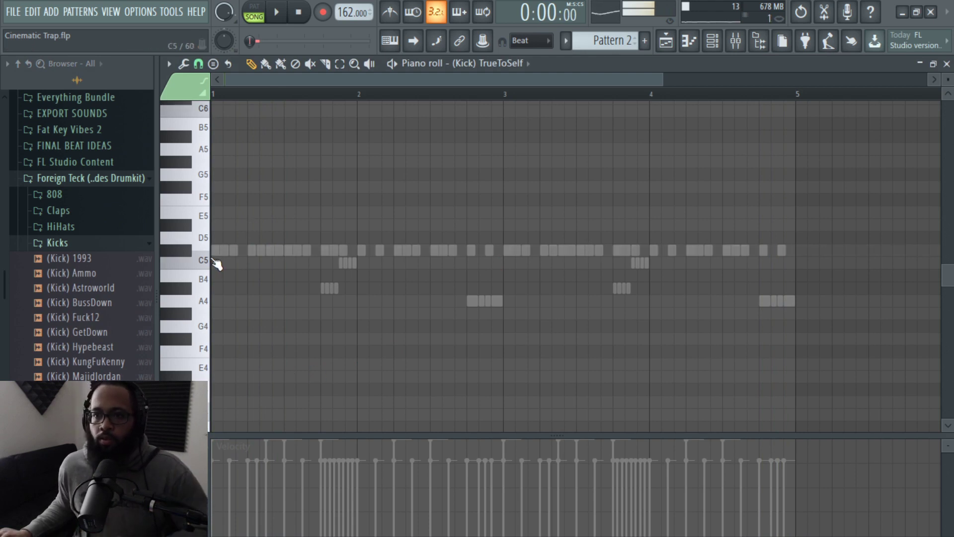
click(198, 64)
click(221, 224)
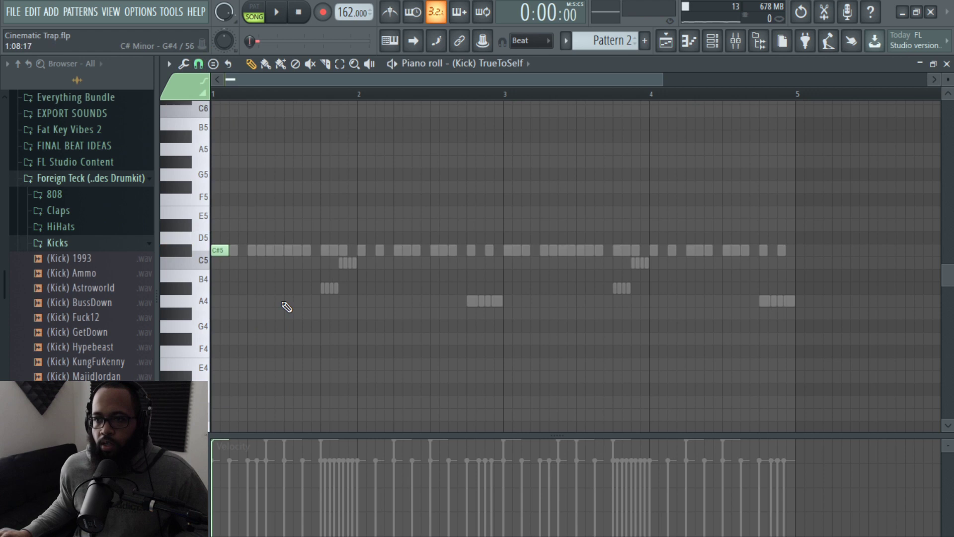
- Place C#5 kick hits across bars 1–4 while the pattern loops
click(272, 251)
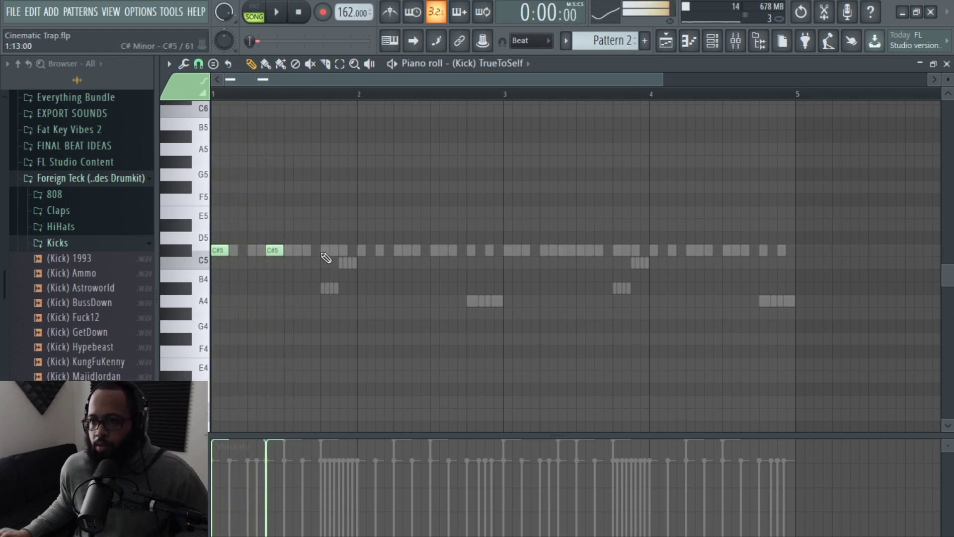
key(space)
drag(276, 251, 330, 251)
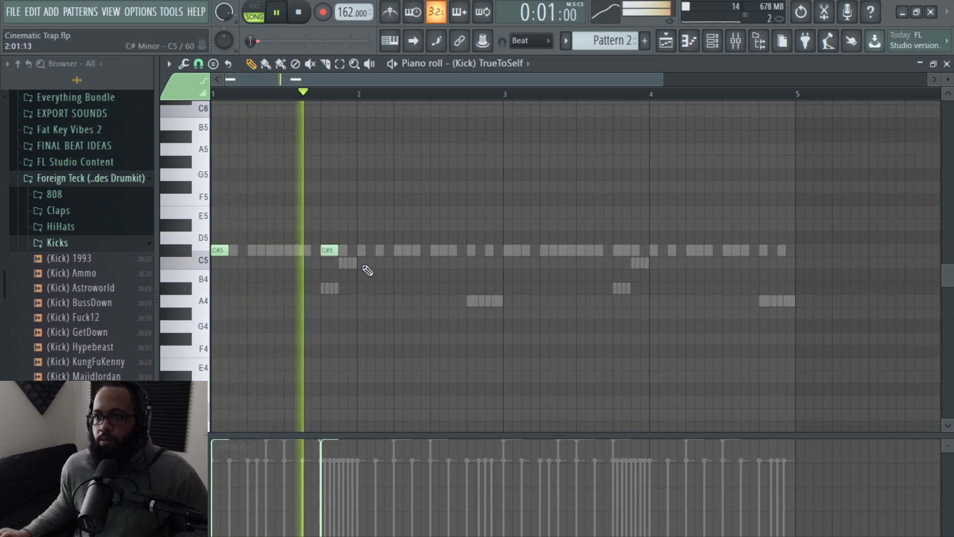
click(401, 251)
click(512, 251)
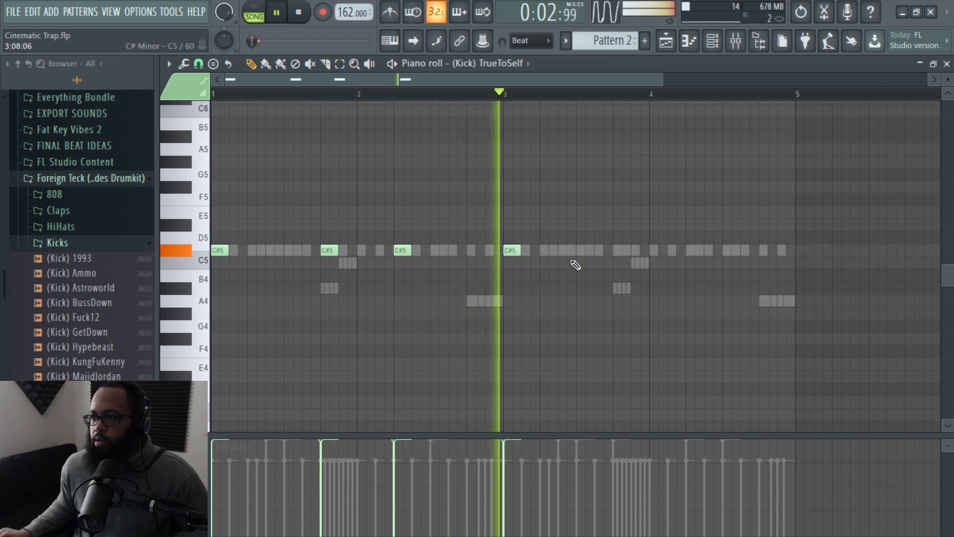
click(619, 251)
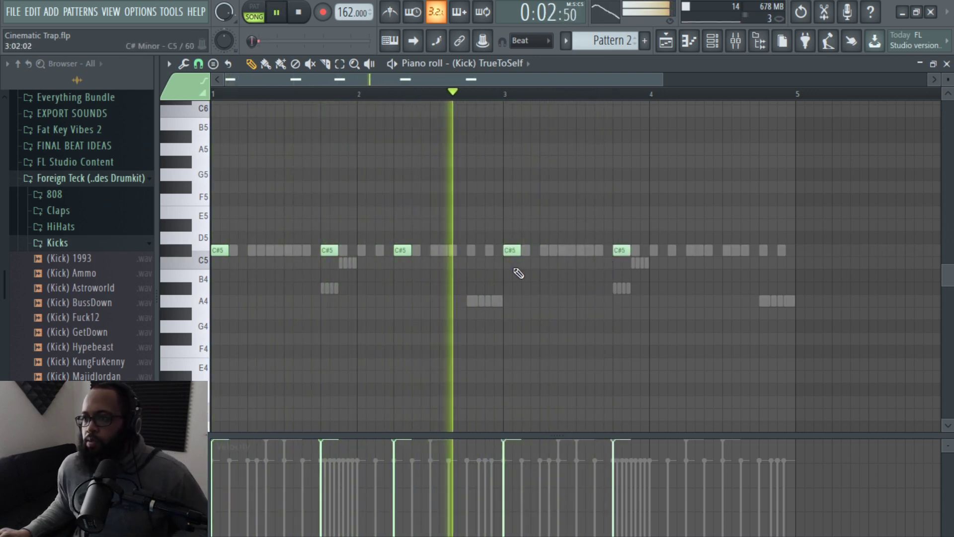
click(694, 250)
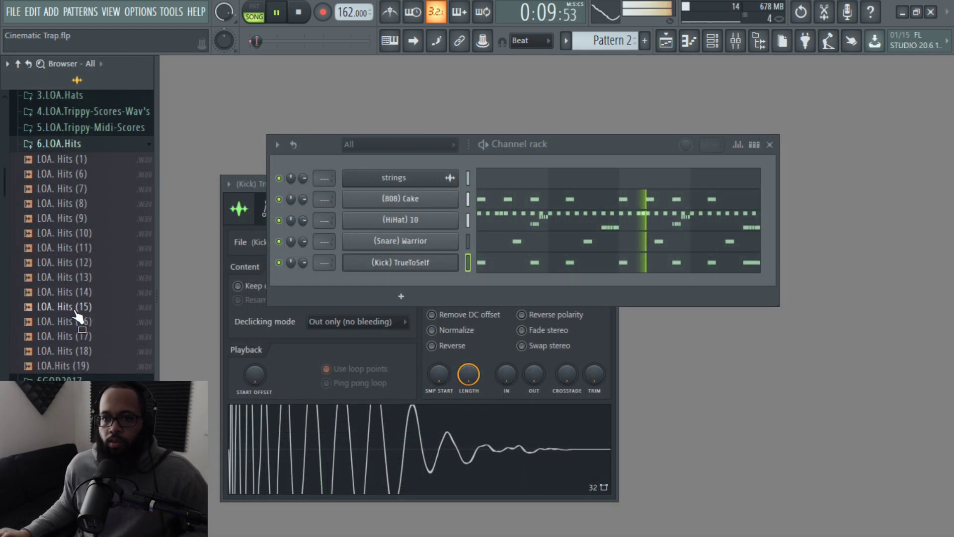
- Load the LOA. Hits (15) sample into a new channel and inspect its settings
key(space)
right_click(74, 308)
click(102, 321)
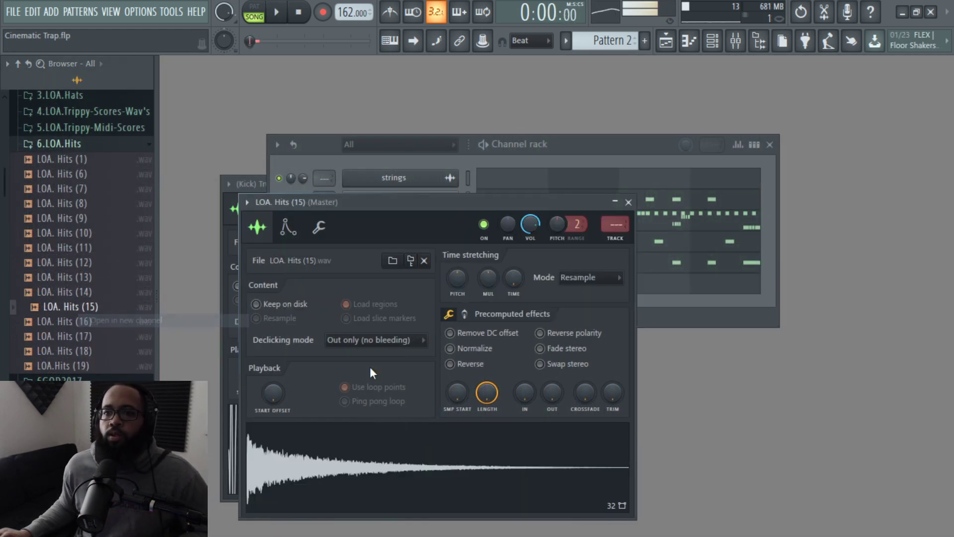
click(290, 237)
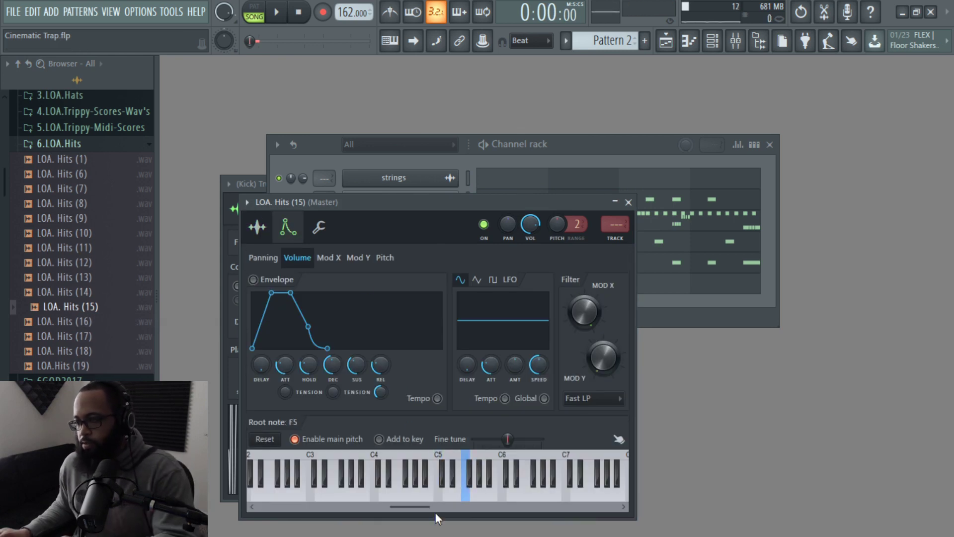
key(F6)
click(414, 289)
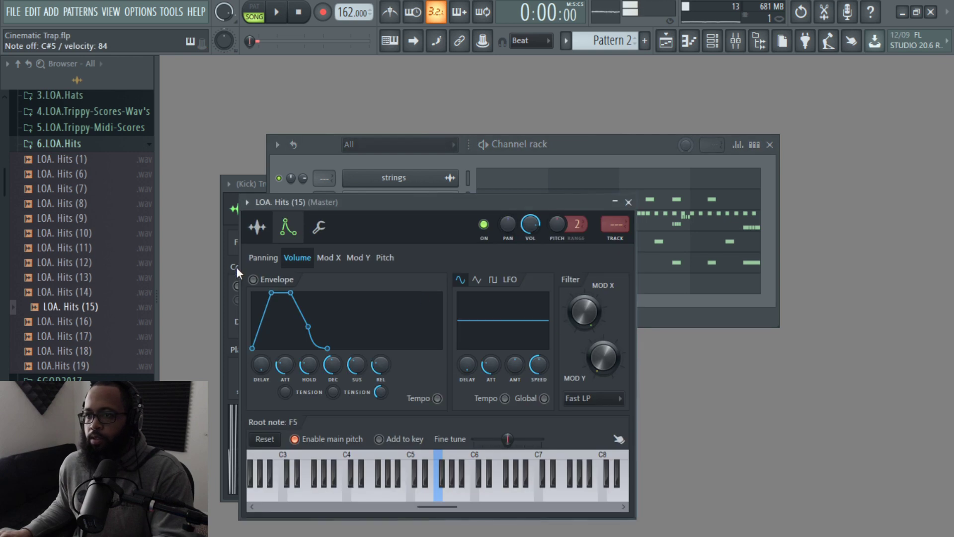
- Set the hit's time-stretching mode to Stretch and play its C#5 note in the pattern
click(258, 227)
click(576, 277)
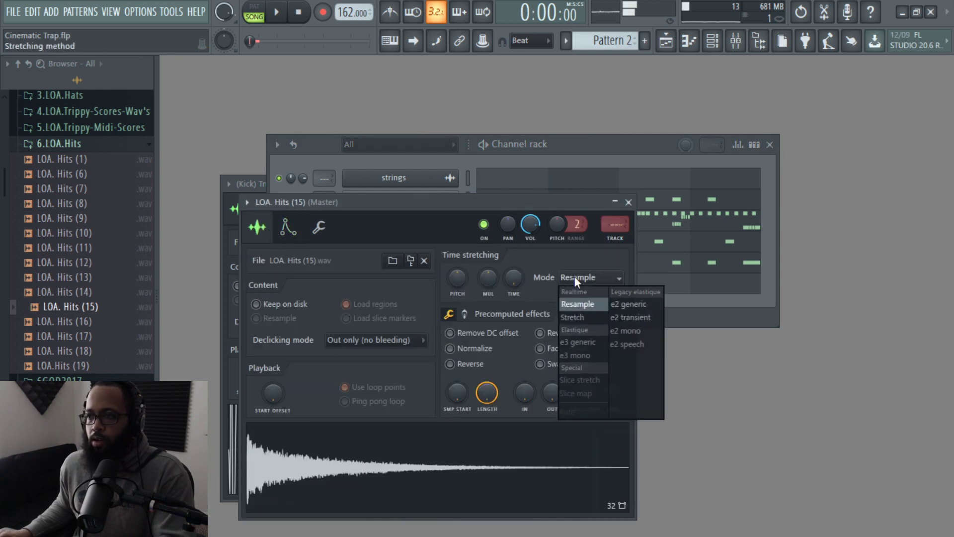
click(582, 318)
key(F6)
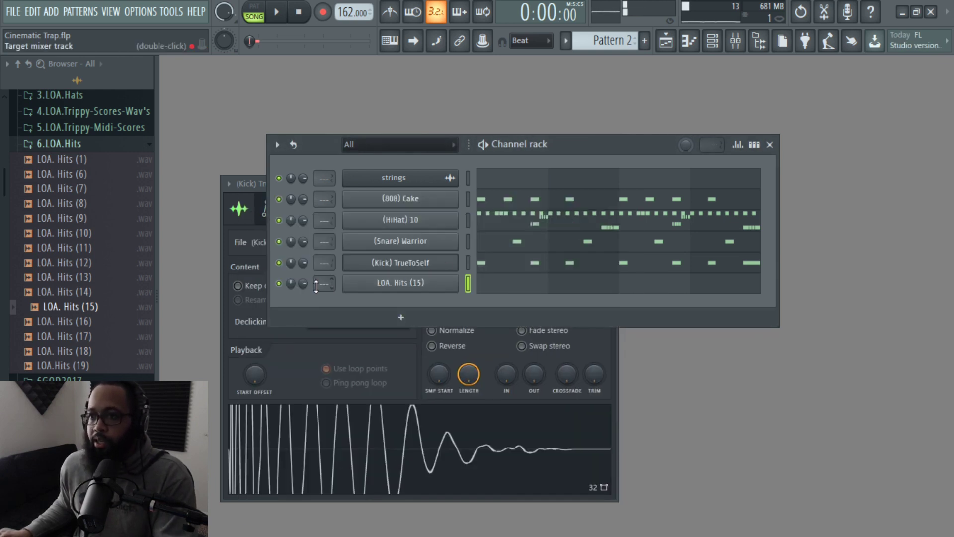
key(F7)
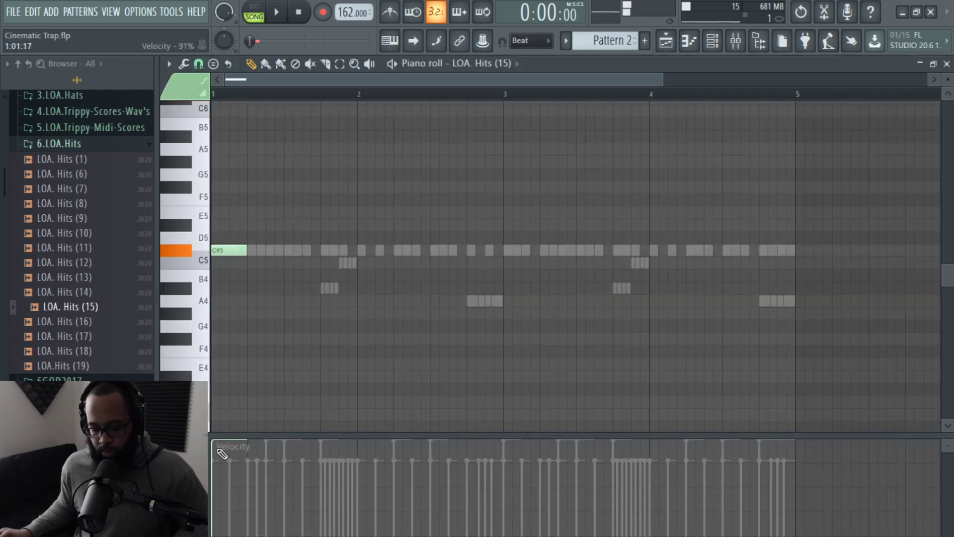
key(space)
key(F7)
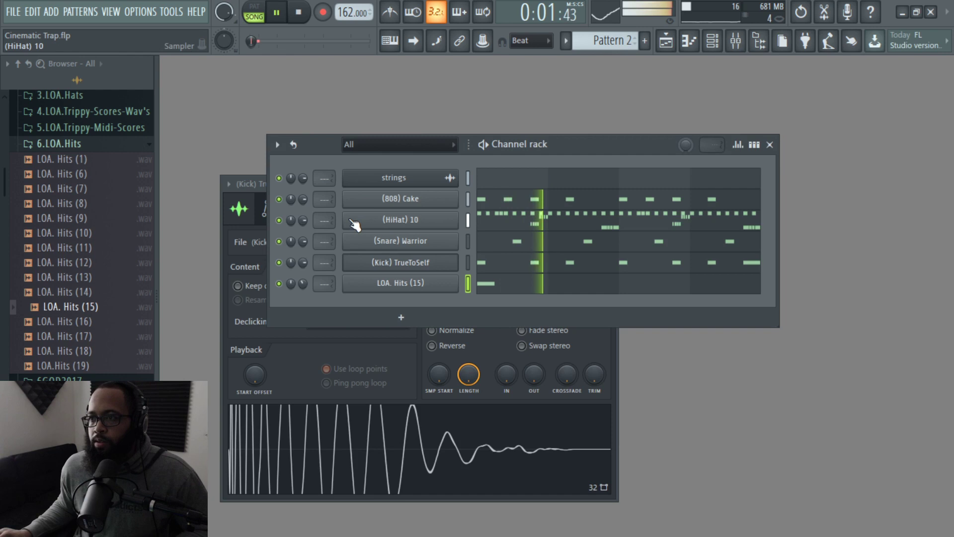
click(397, 199)
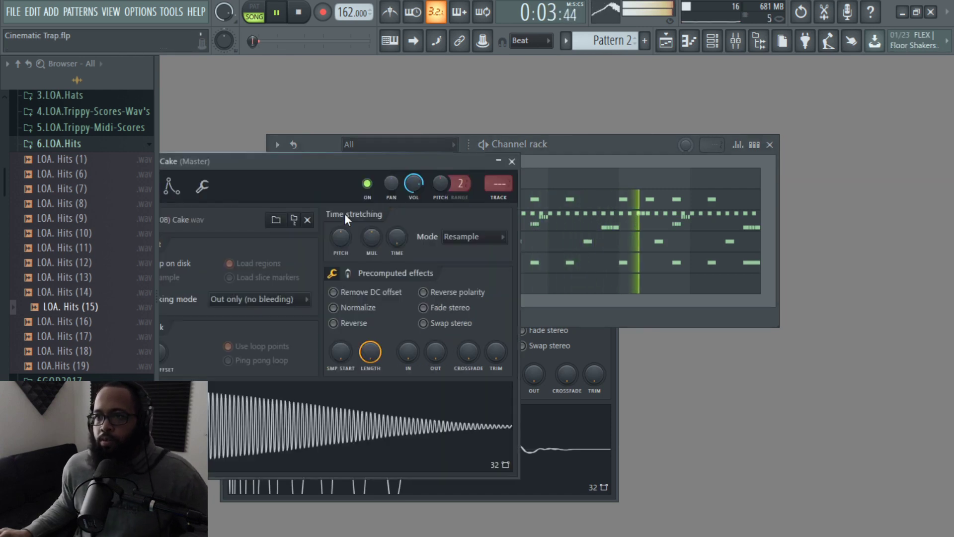
click(289, 175)
click(297, 205)
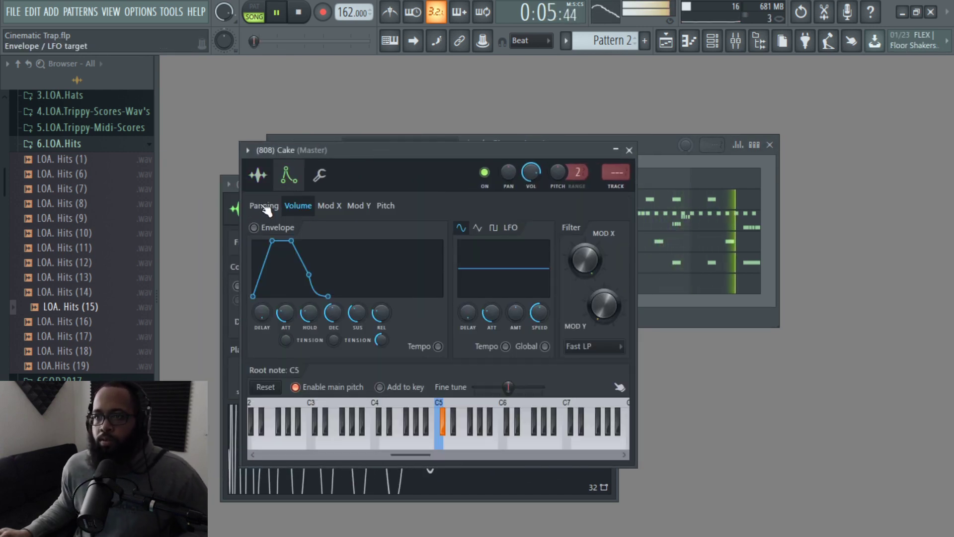
click(258, 176)
click(293, 178)
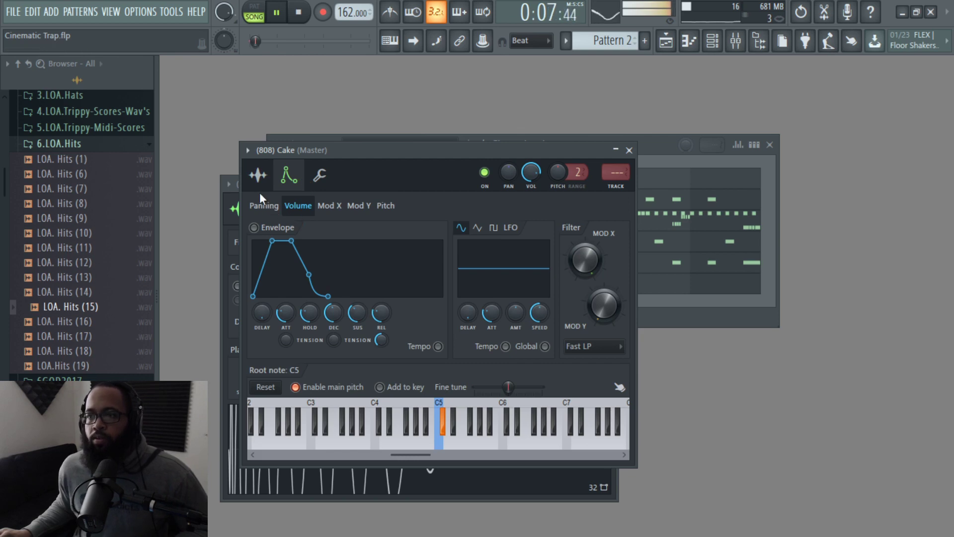
click(258, 175)
click(320, 174)
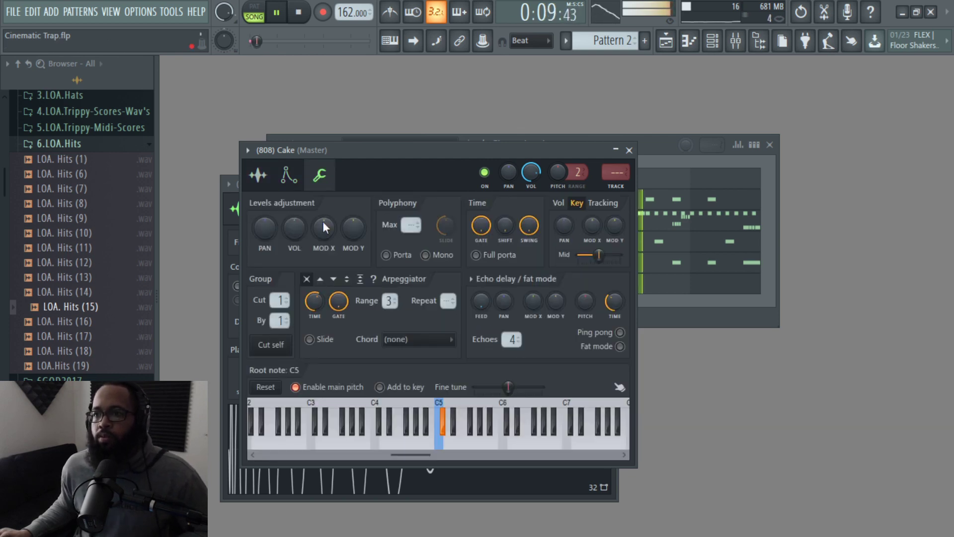
click(630, 150)
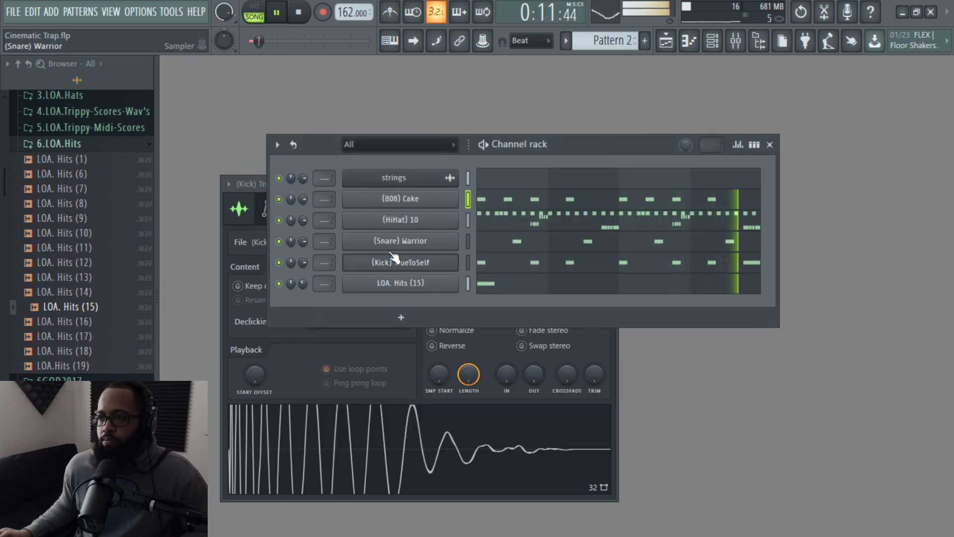
- Chop one A4 hi-hat note into a quick four-note roll with Alt+U
click(565, 221)
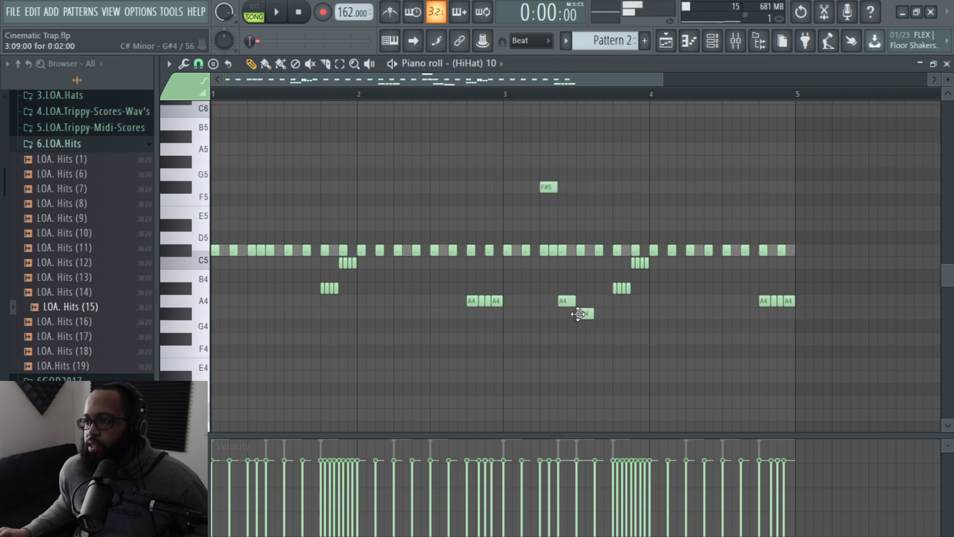
key(space)
scroll(582, 278, up, 2)
ctrl+click(565, 337)
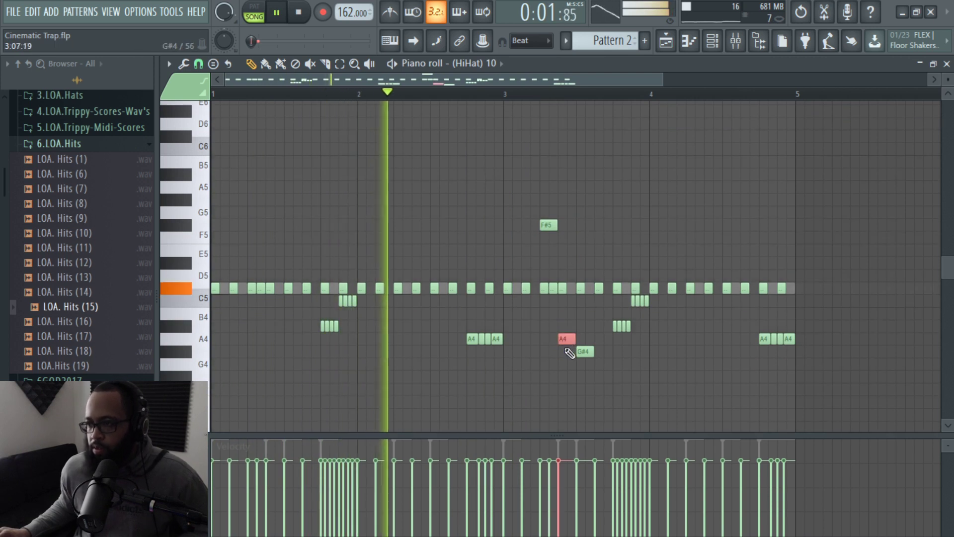
key(alt+u)
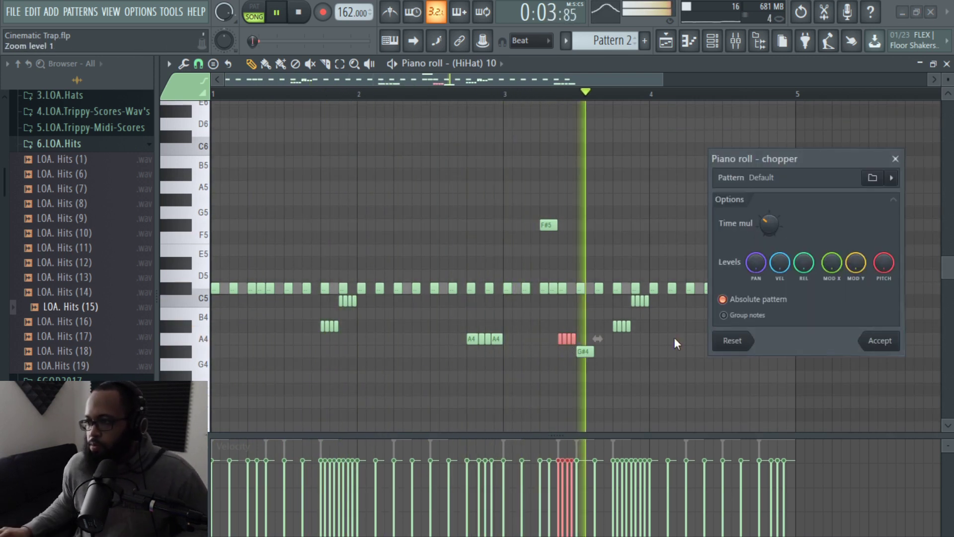
click(880, 341)
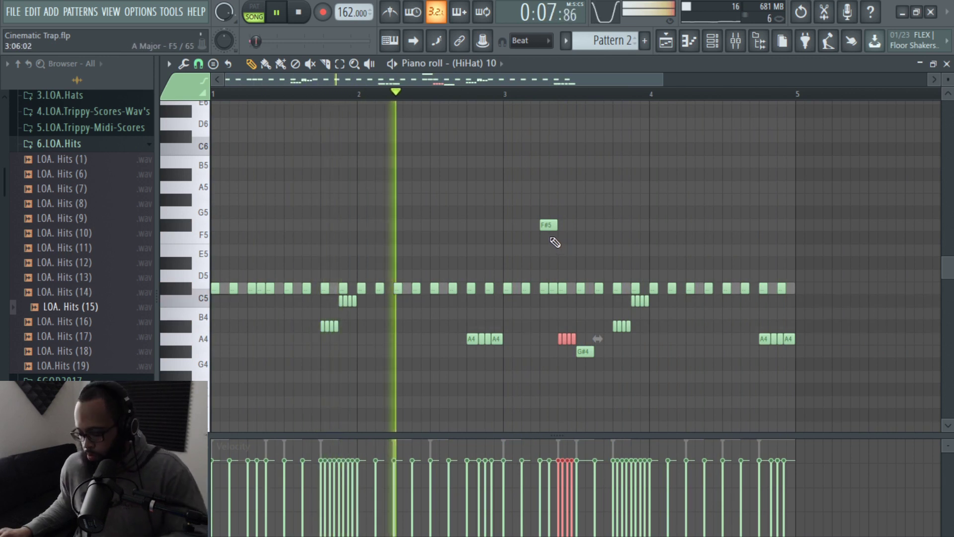
- Slice the F#5 hi-hat note and delete both halves
click(550, 229)
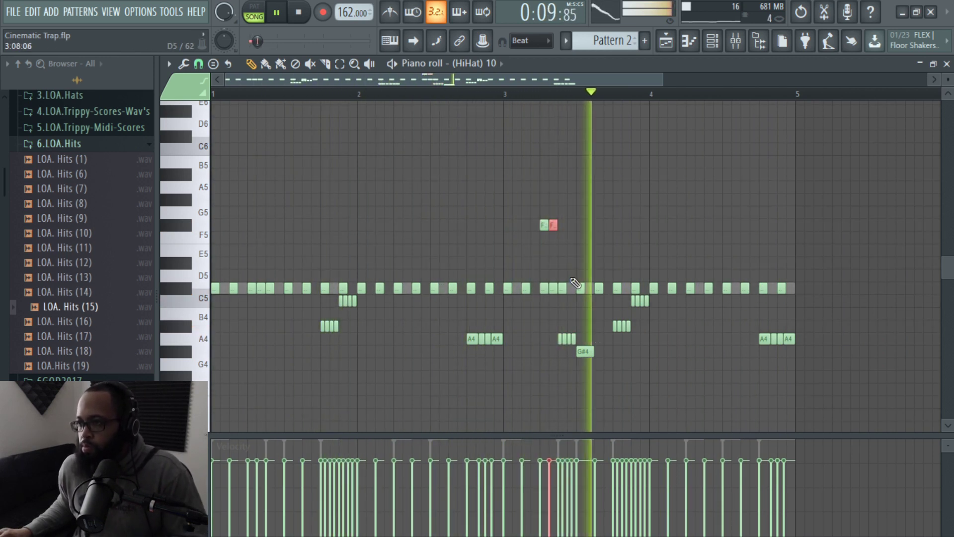
right_click(552, 225)
right_click(543, 225)
key(space)
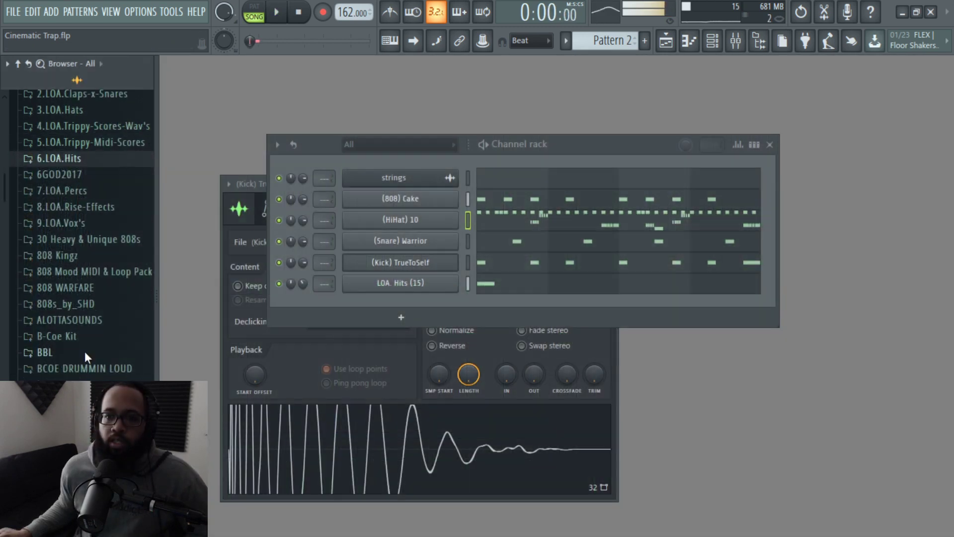
- Load the SSO TBell sample from the browser into a new channel
scroll(85, 352, down, 5)
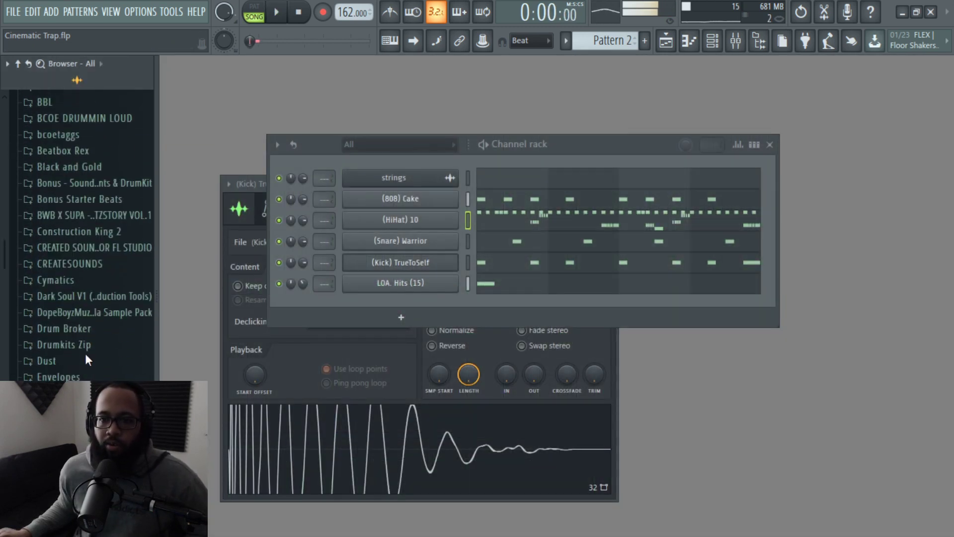
scroll(85, 353, down, 10)
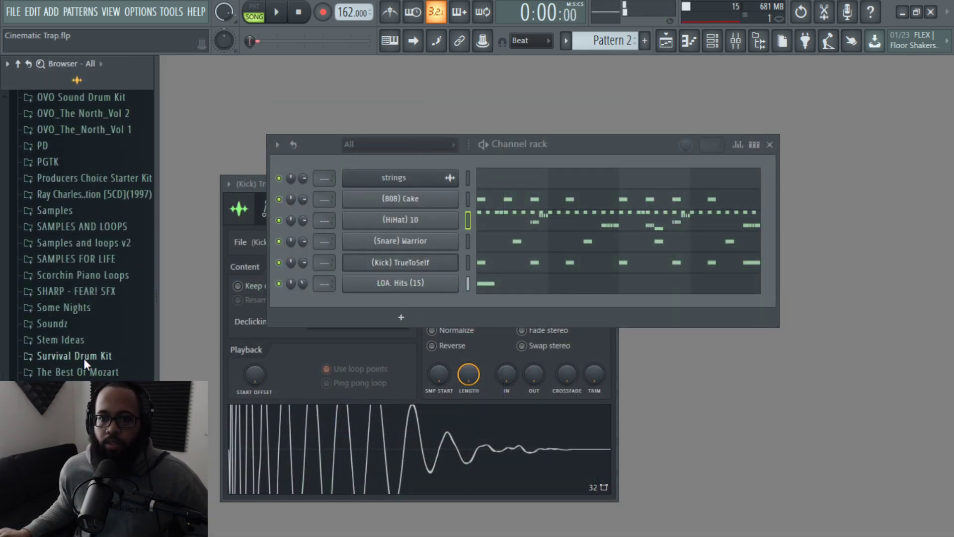
scroll(83, 357, down, 3)
scroll(83, 358, up, 4)
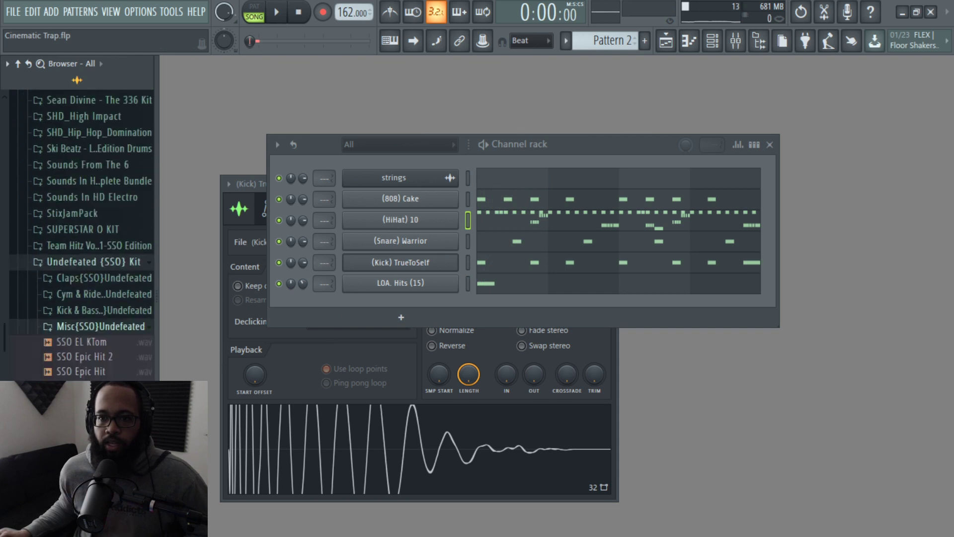
right_click(103, 388)
click(233, 381)
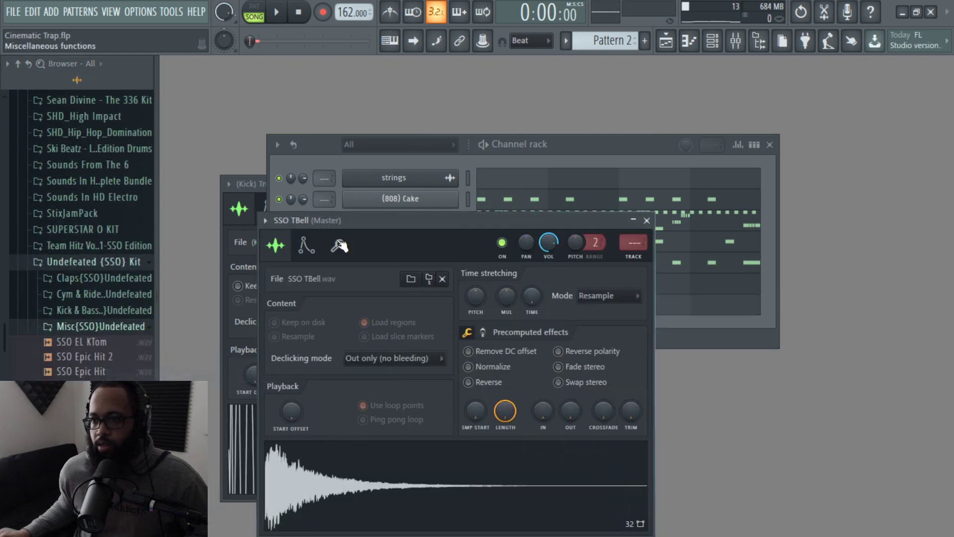
- Set the bell sampler's playback mode and volume envelope, then close the sampler
click(304, 249)
click(274, 245)
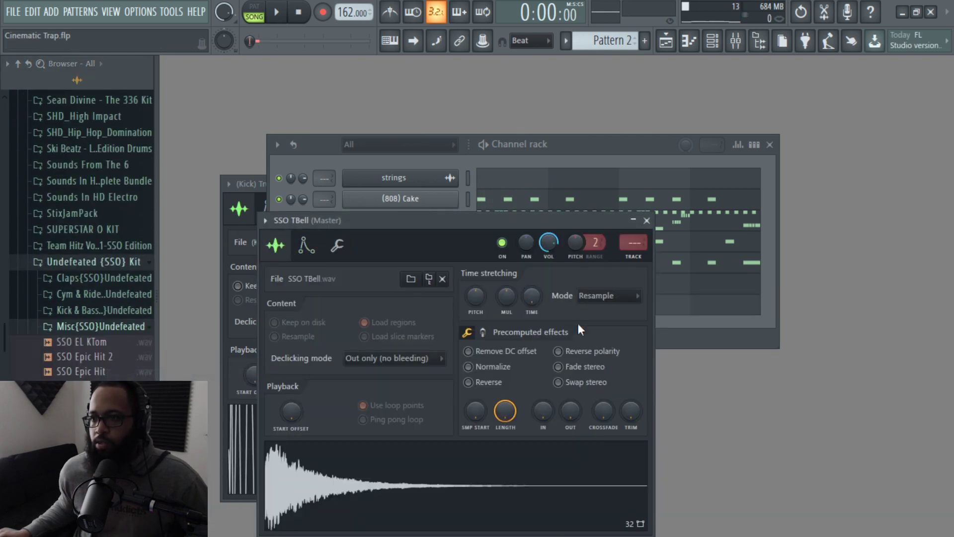
click(622, 298)
click(592, 335)
click(306, 244)
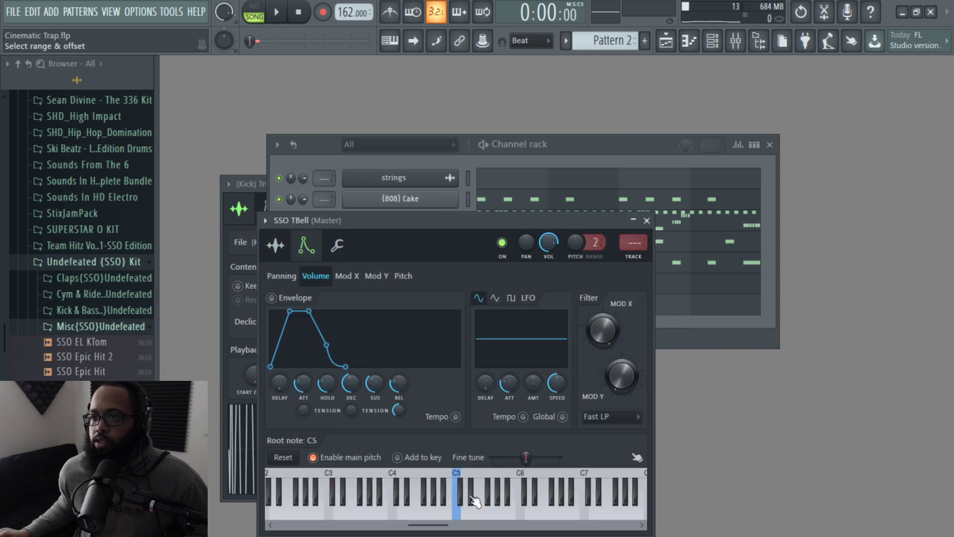
click(646, 220)
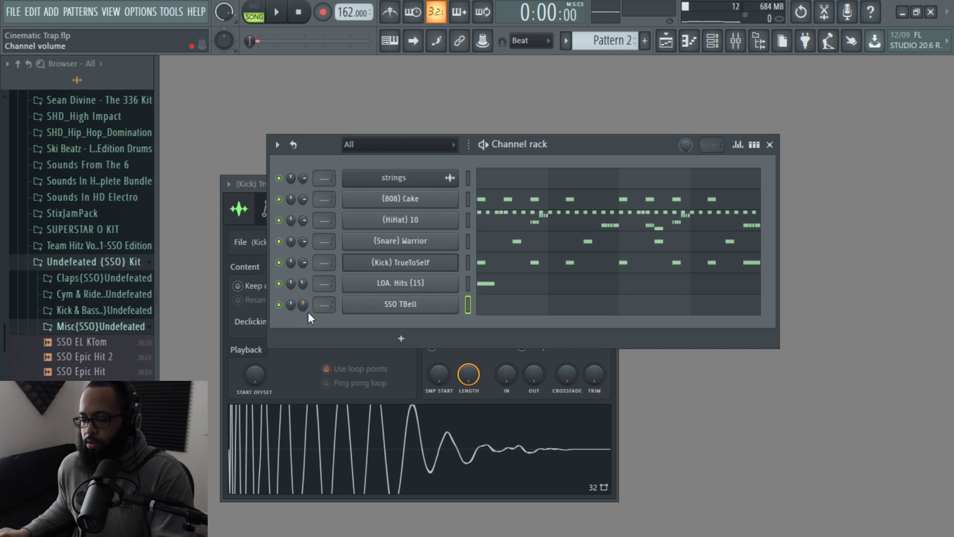
- Draw one long C#5 bell note stretching from bar 1 to bar 5 and play it
click(490, 306)
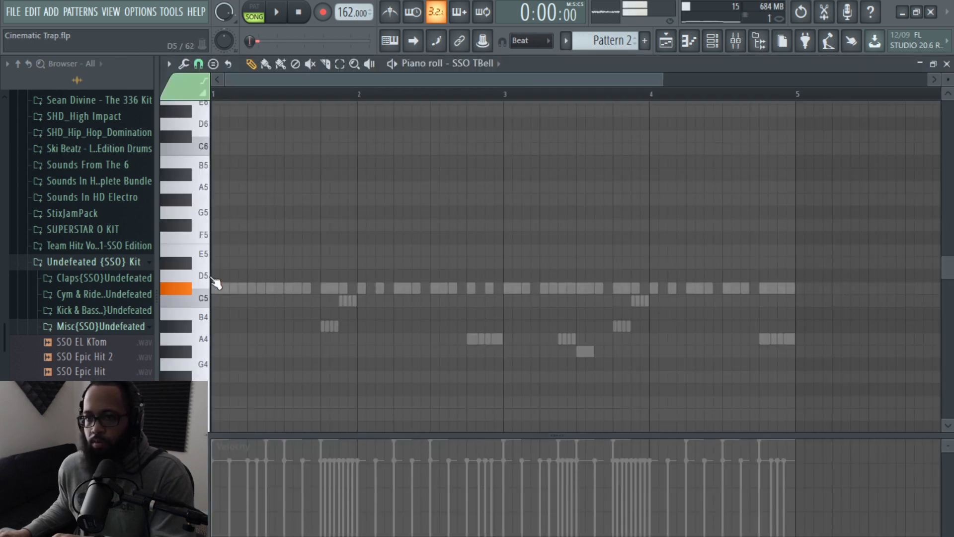
click(215, 289)
drag(233, 289, 690, 307)
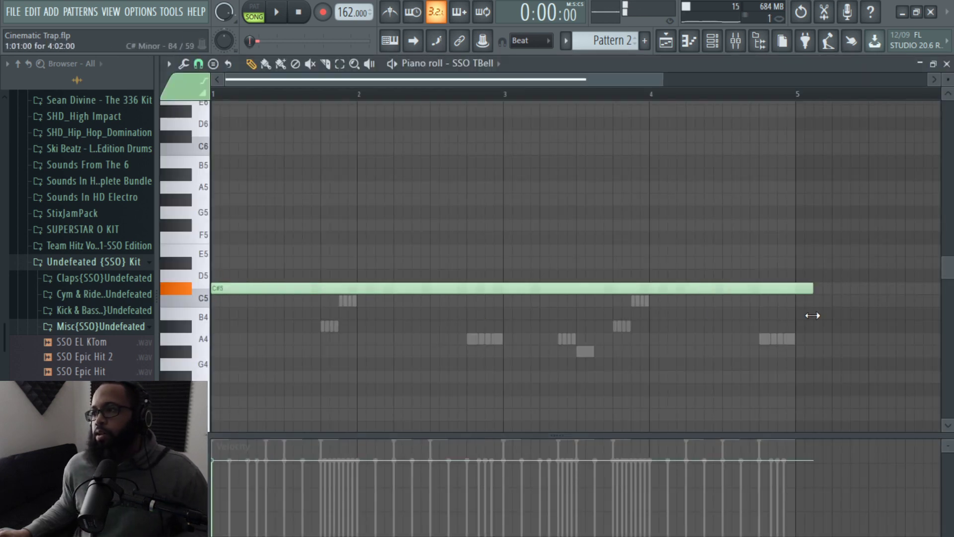
key(space)
click(947, 63)
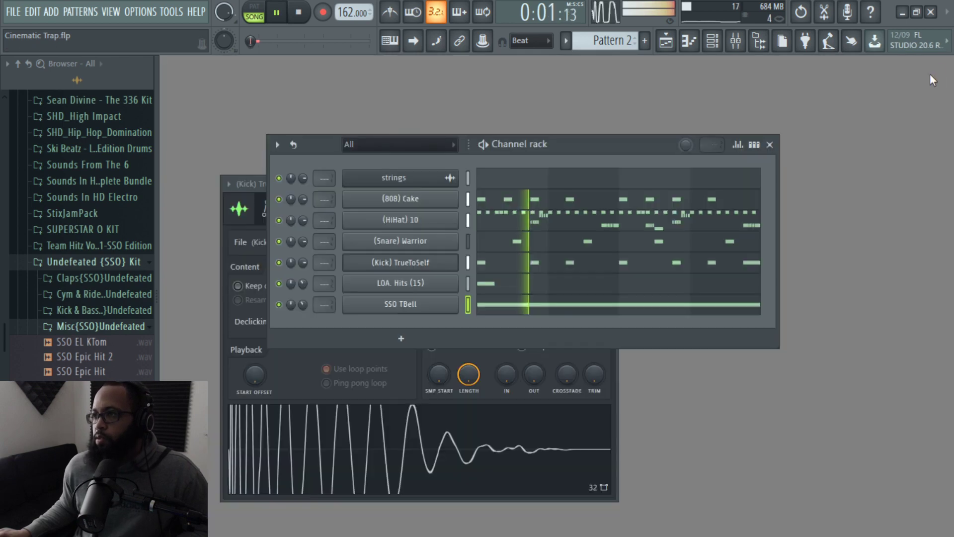
click(93, 261)
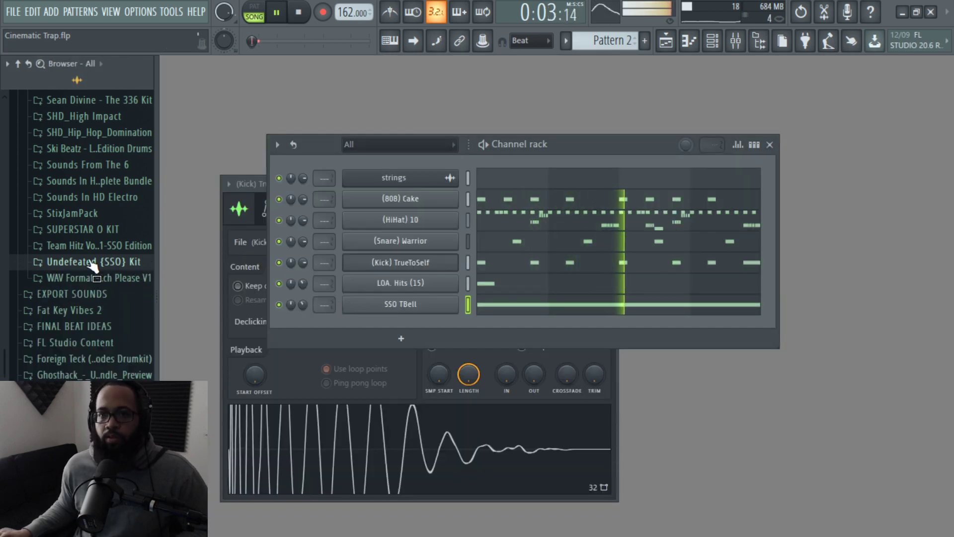
scroll(93, 248, down, 1)
scroll(80, 224, down, 3)
- Add a Kontakt 5 channel and load the 04 Lacrimosa Multi Vowels choir from its Files tab
click(401, 338)
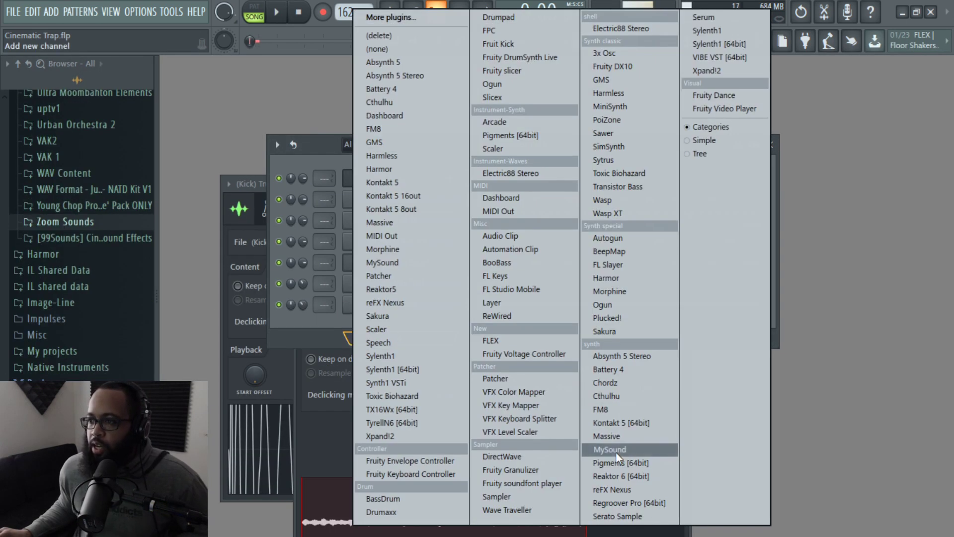
click(636, 422)
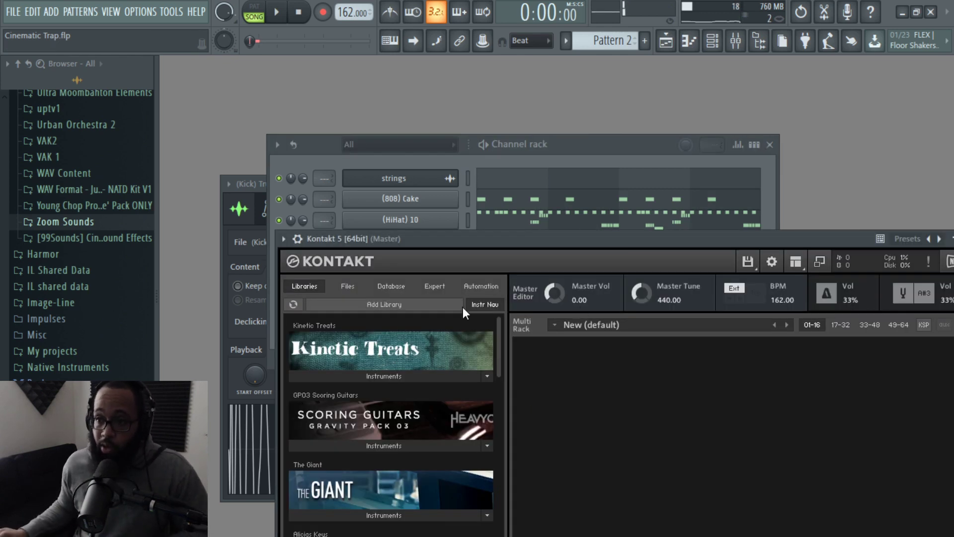
click(345, 287)
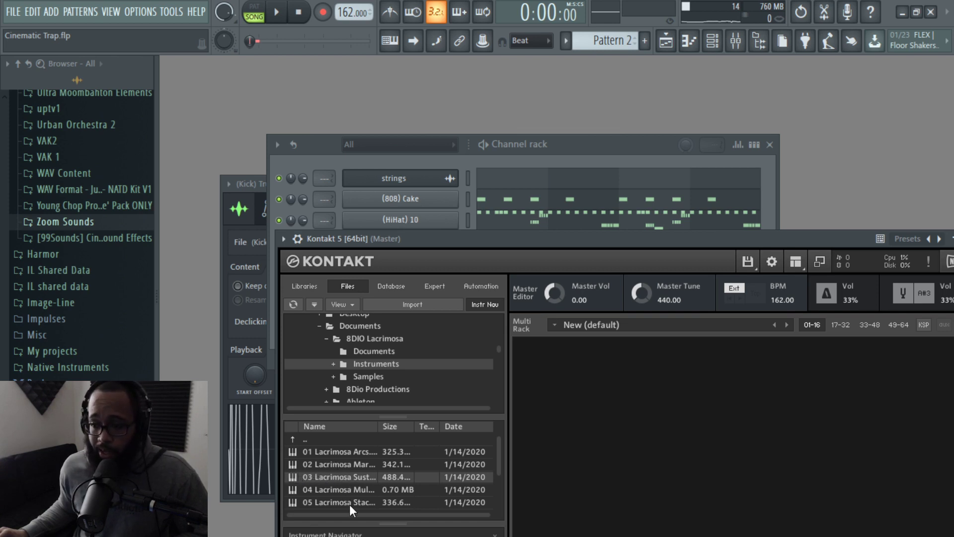
drag(440, 249, 431, 158)
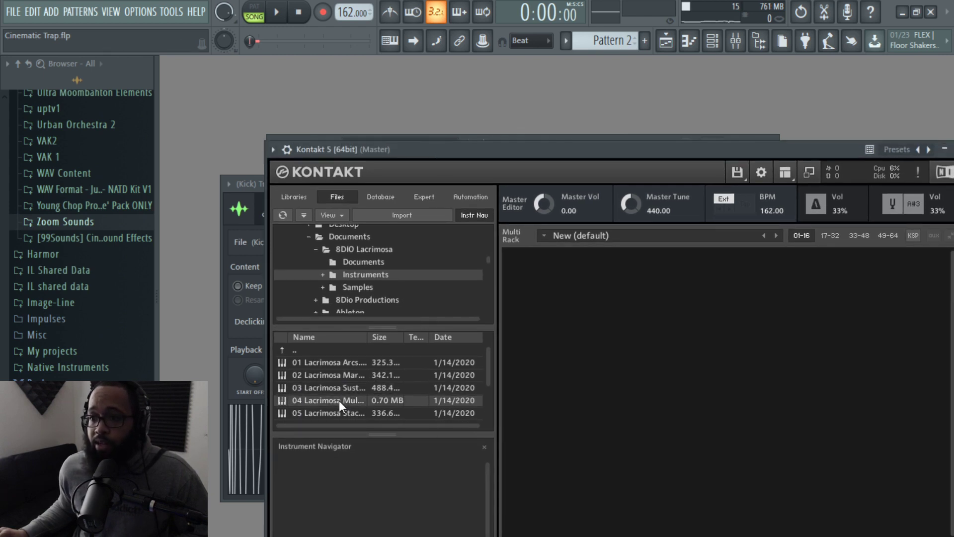
drag(530, 359, 529, 360)
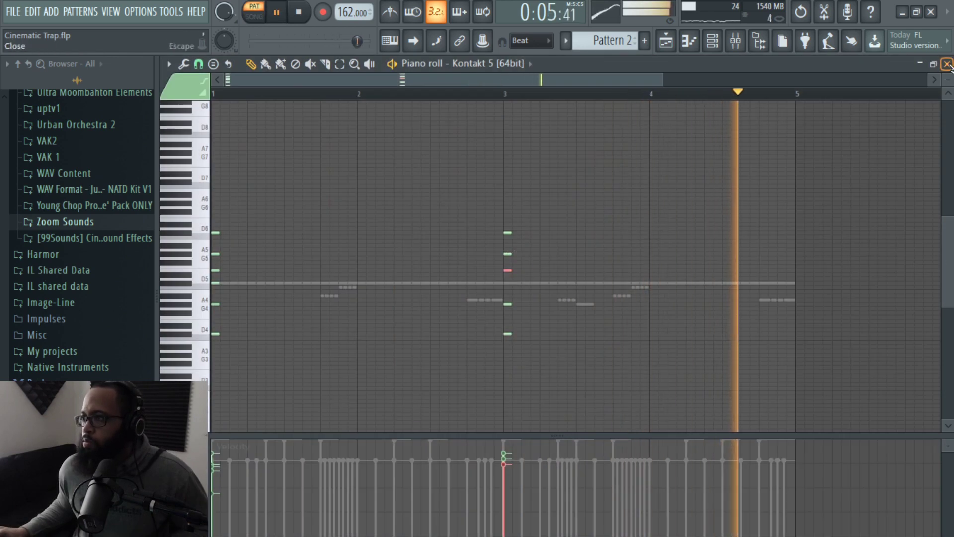
- Close the piano roll and adjust the Kontakt 5 channel volume knob
click(947, 64)
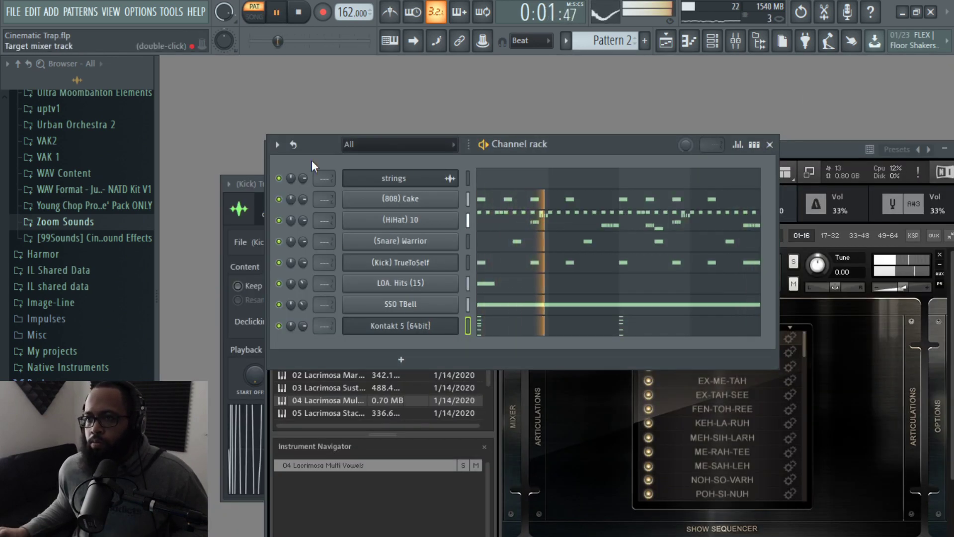
key(space)
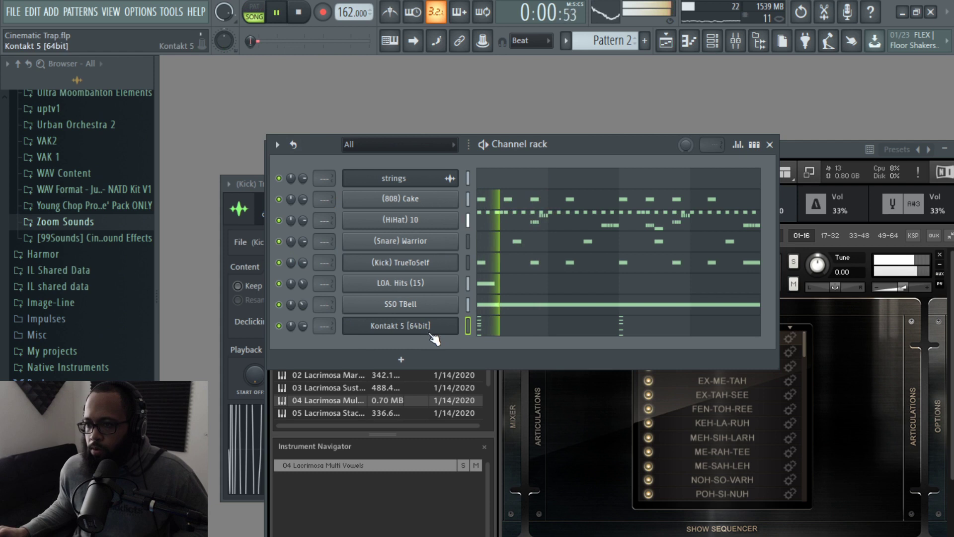
drag(308, 324, 308, 308)
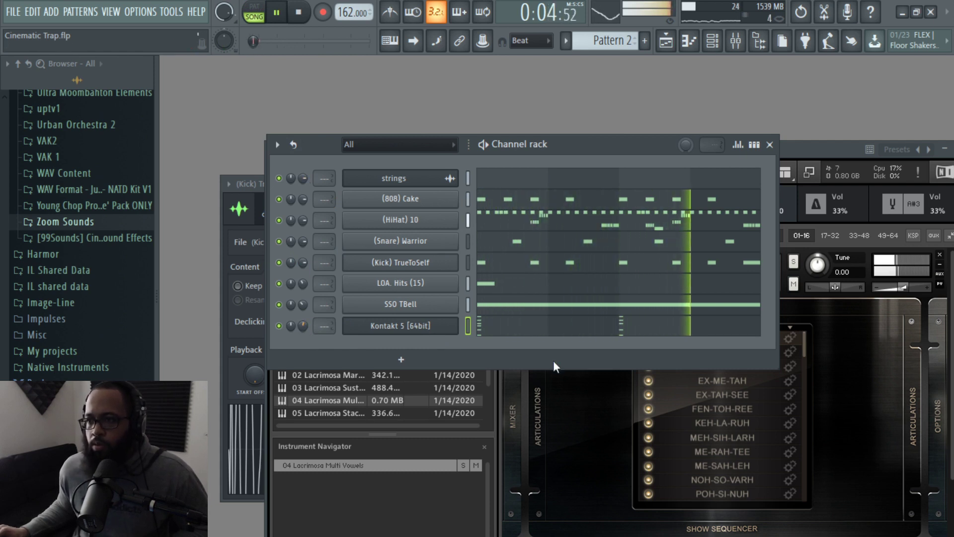
key(space)
- Audition the KEH-LA-RUH, NOH-SO-VARH, POH-SI-NUH and EN-TOH-SAH choir articulations during playback
click(723, 431)
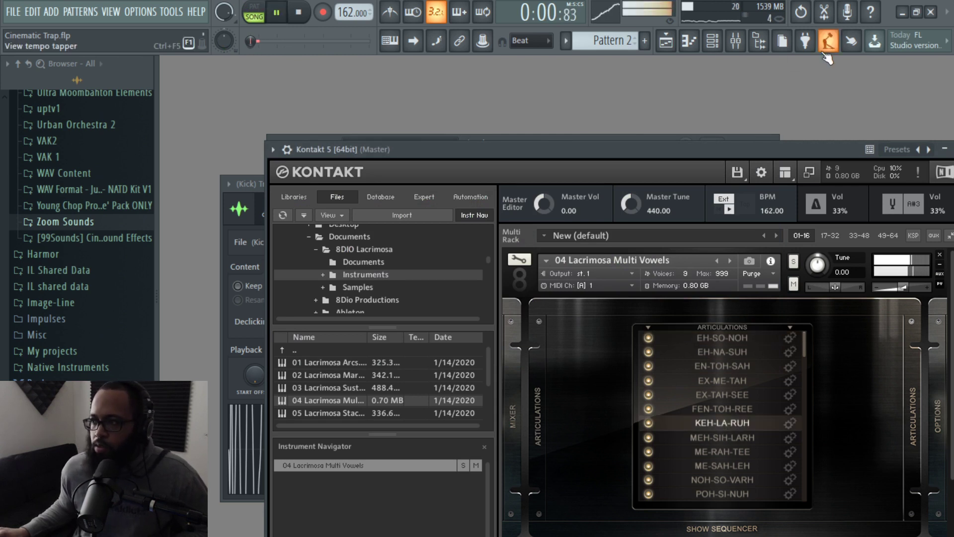
key(space)
key(F6)
key(space)
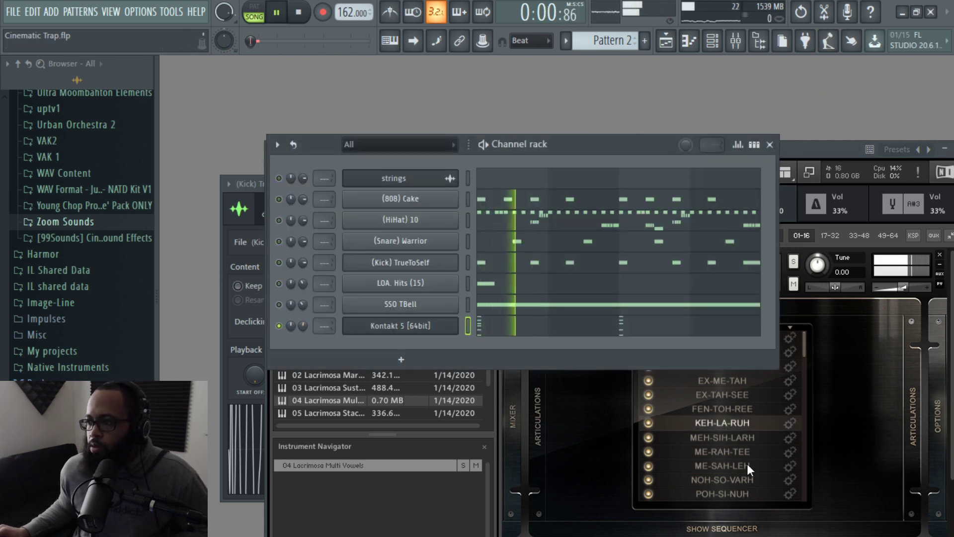
click(737, 481)
key(F6)
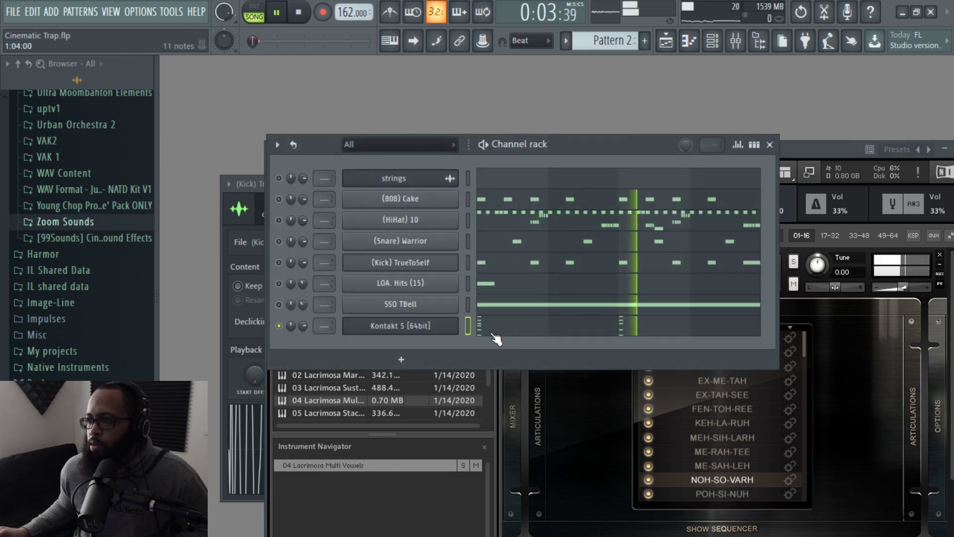
key(space)
key(space)
click(708, 495)
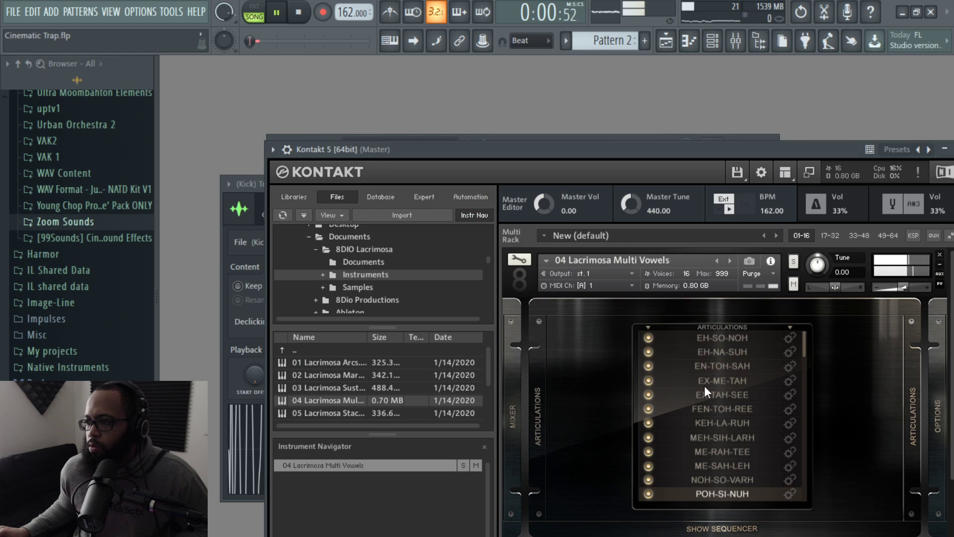
click(706, 366)
key(F6)
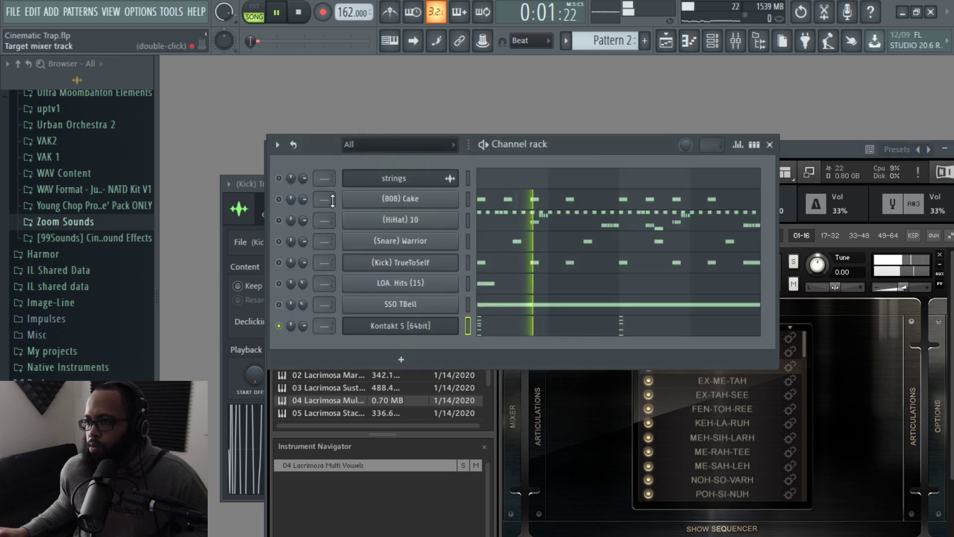
- Unmute all channels in the rack and listen to the full pattern
right_click(279, 304)
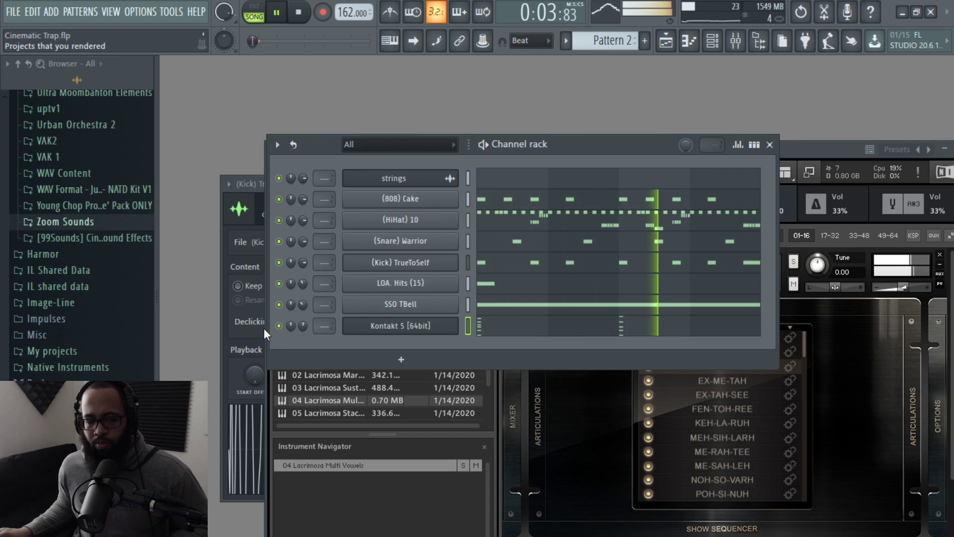
key(space)
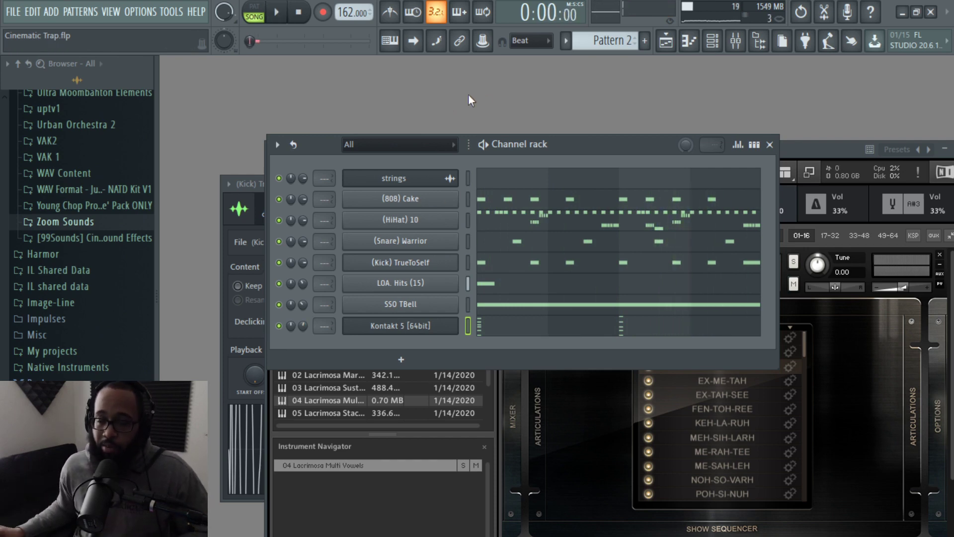
key(F5)
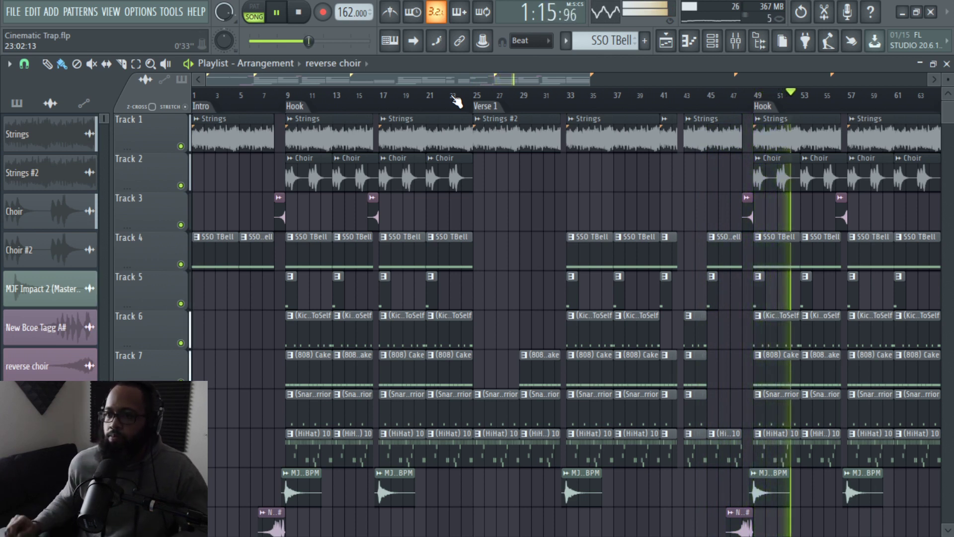
- Stop playback after hearing the Intro, Hook, Verse 1 and Hook arrangement
key(space)
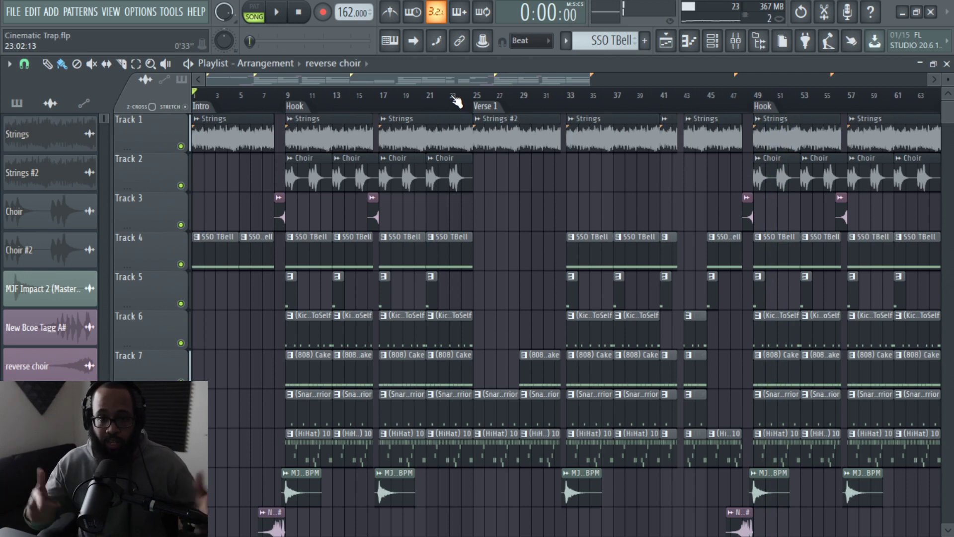